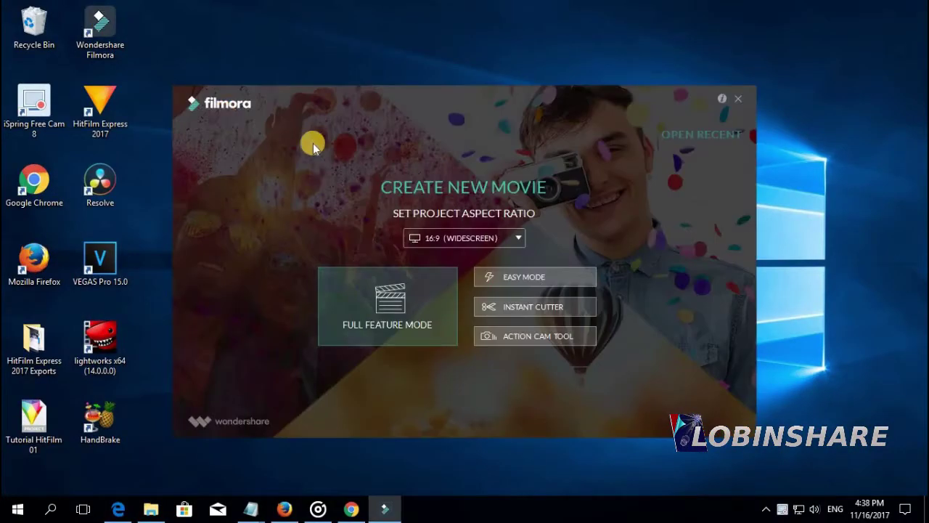
# Keep the 16:9 (Widescreen) aspect ratio and start a new project in Full Feature Mode
pyautogui.click(520, 238)
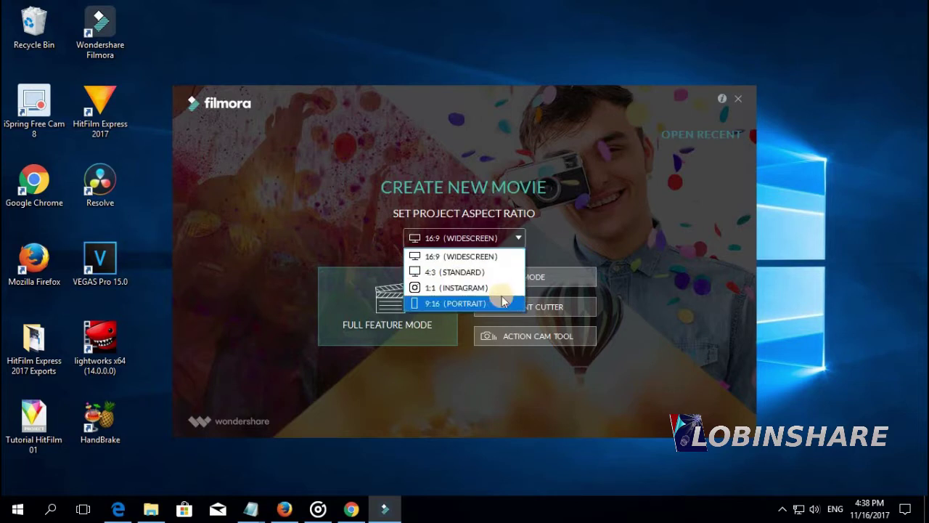
pyautogui.click(496, 240)
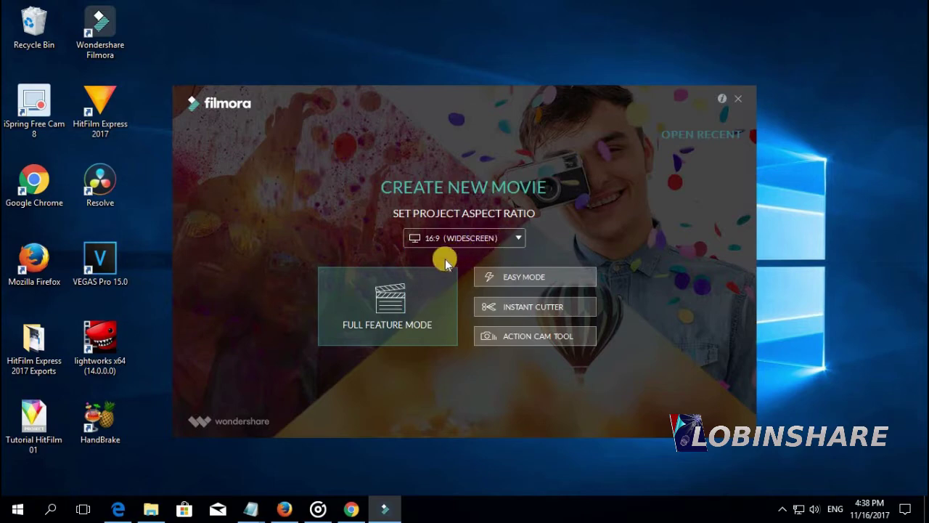
pyautogui.click(398, 294)
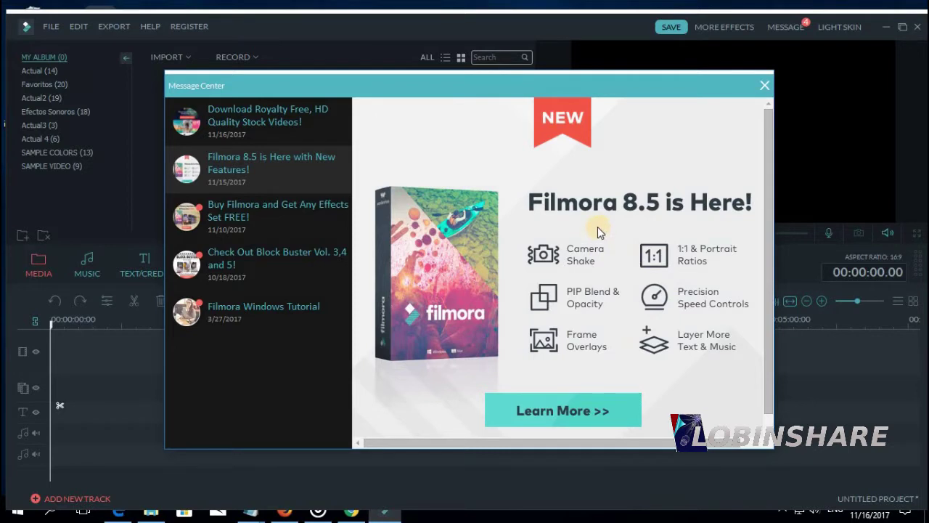
# Import the runway catwalk video and place it on the video track
pyautogui.click(766, 90)
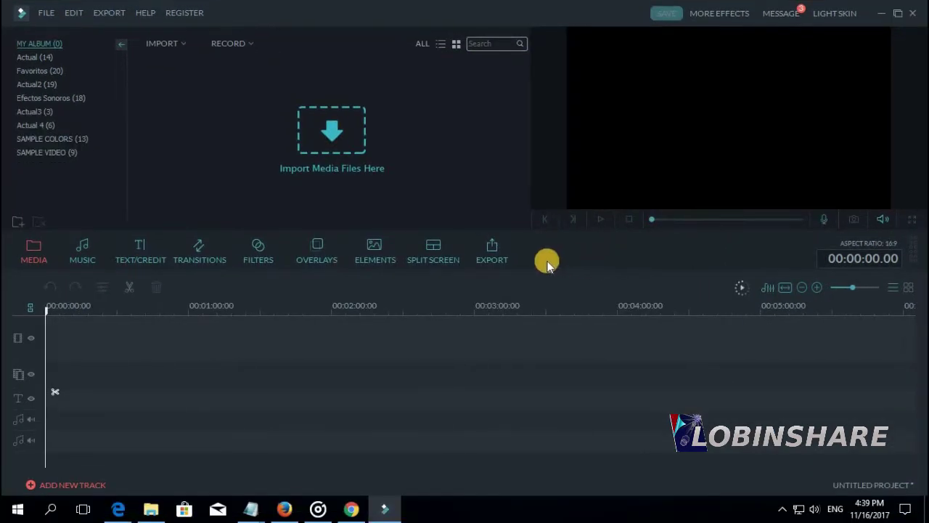
pyautogui.click(159, 45)
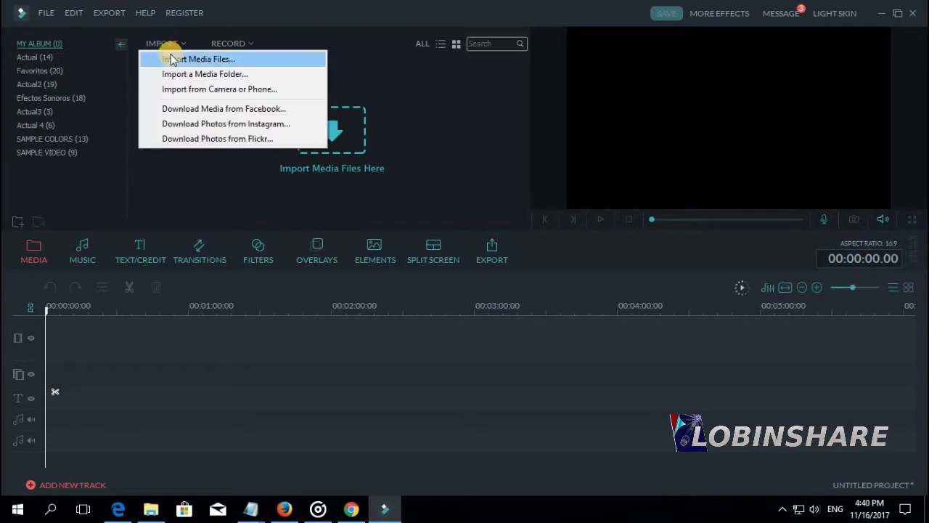
pyautogui.click(172, 59)
pyautogui.scroll(-1, 466, 169)
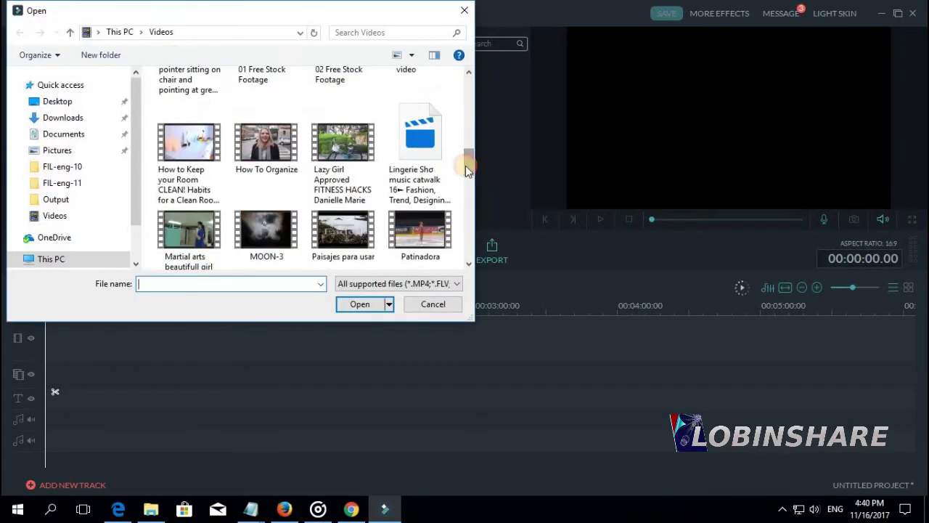
pyautogui.click(420, 145)
pyautogui.click(362, 299)
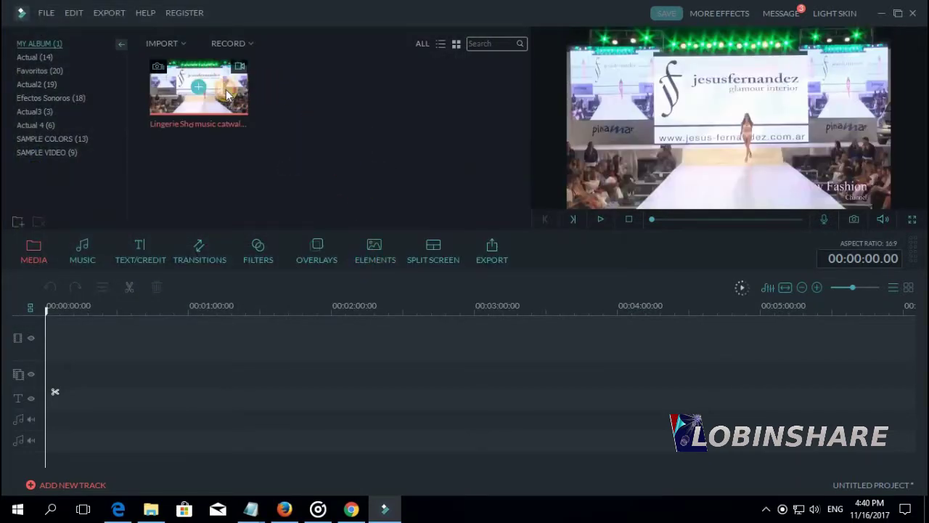
pyautogui.moveTo(227, 93); pyautogui.dragTo(114, 332)
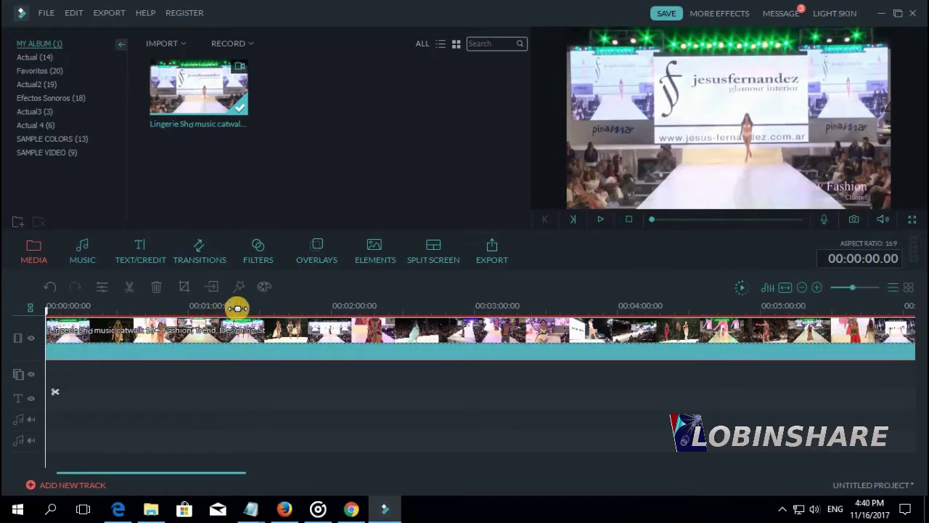
# Split the catwalk clip at 1:47.24, delete the first part, and mute the remaining clip
pyautogui.click(299, 307)
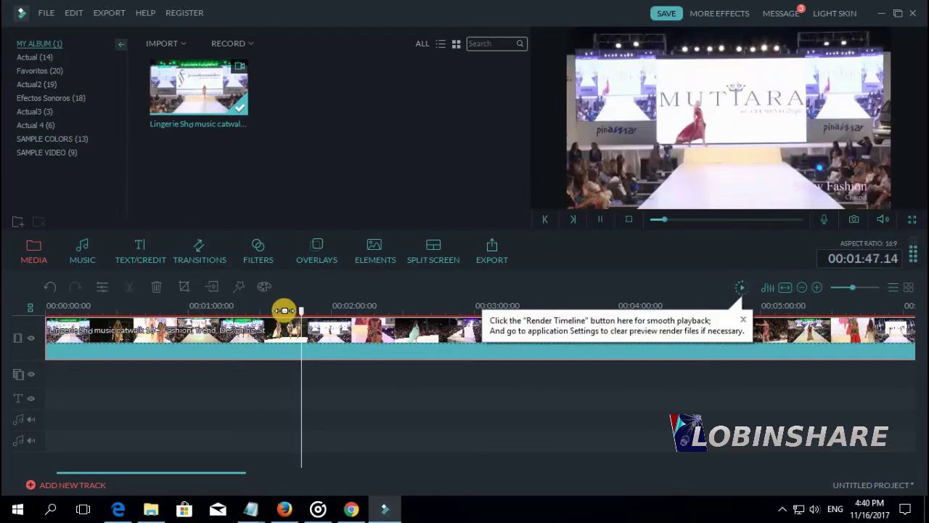
pyautogui.click(299, 318)
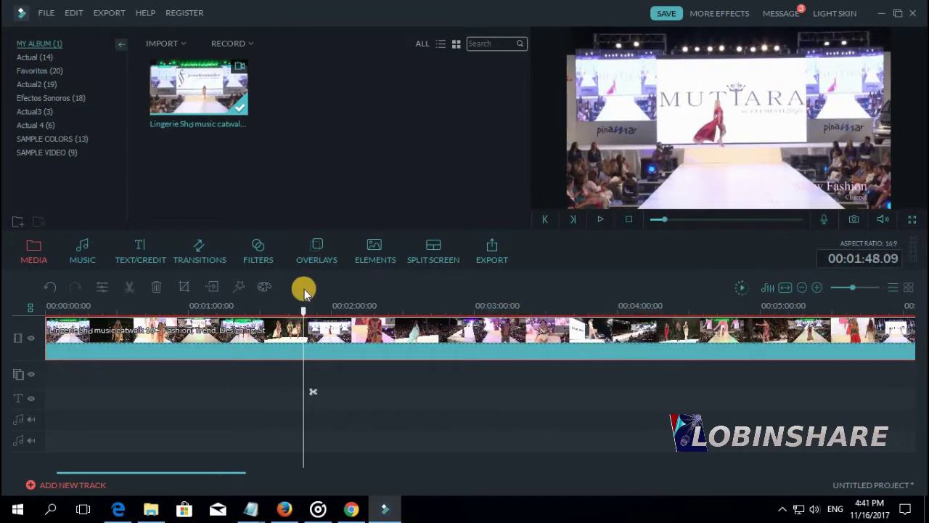
pyautogui.click(302, 308)
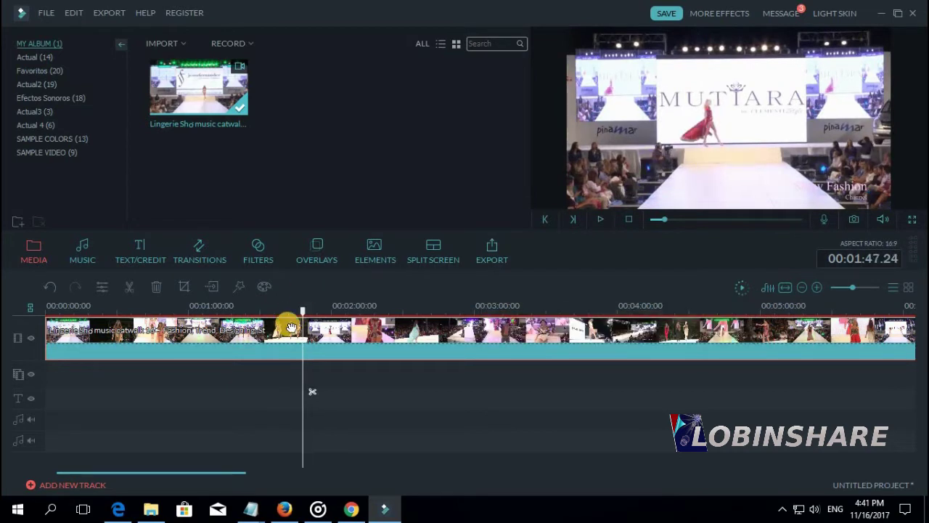
pyautogui.click(129, 288)
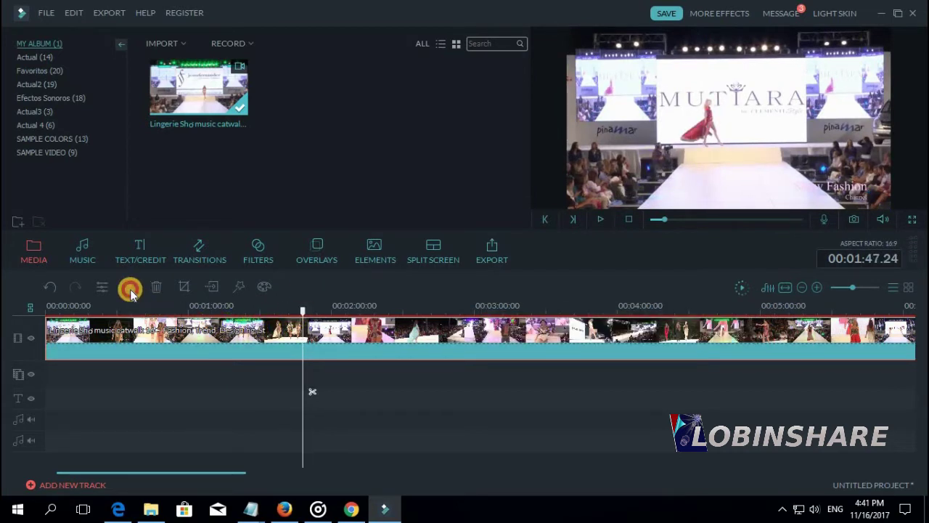
pyautogui.rightClick(149, 334)
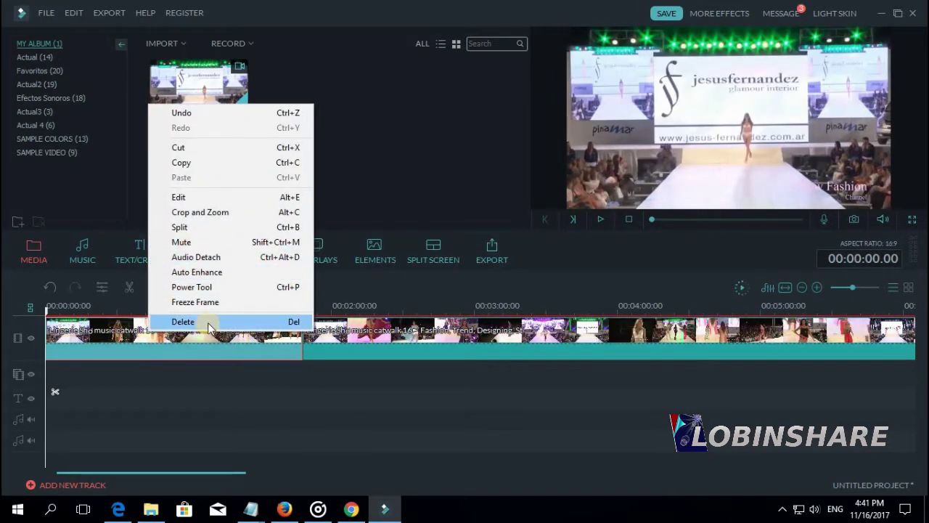
pyautogui.click(208, 322)
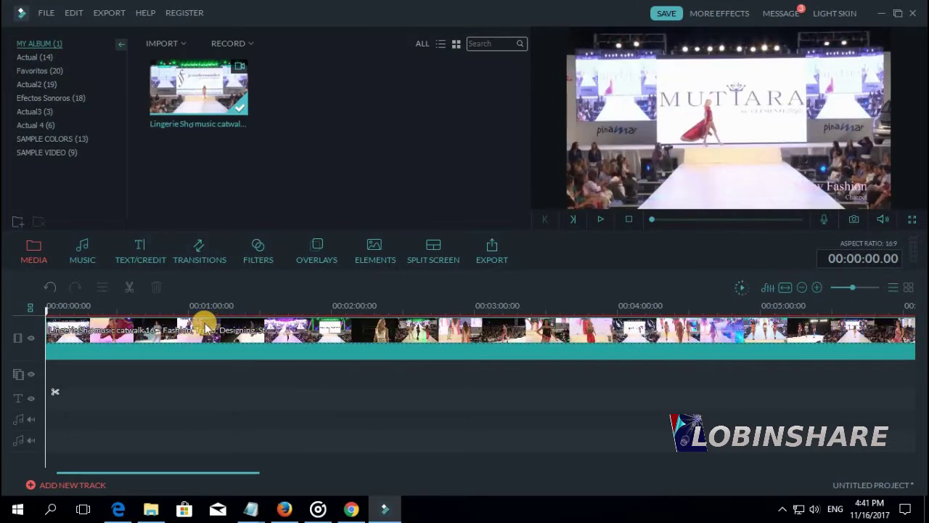
pyautogui.rightClick(186, 333)
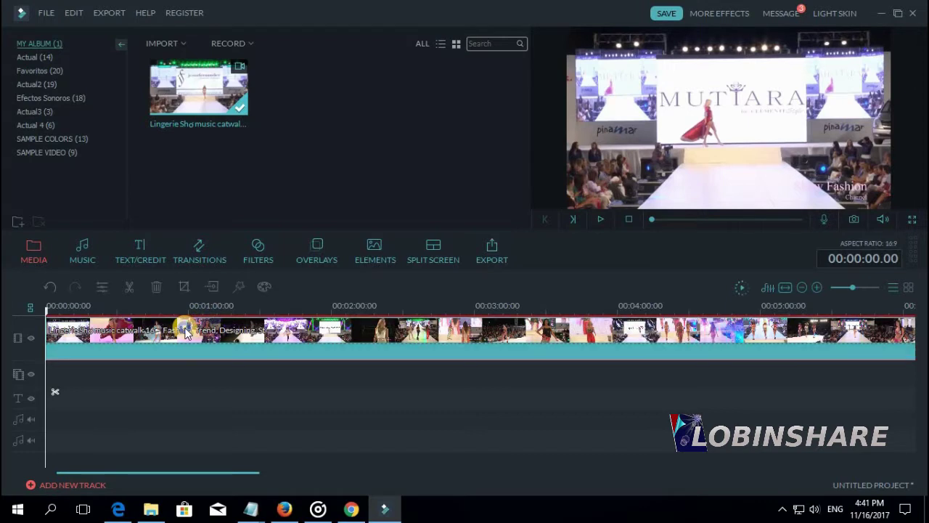
pyautogui.click(225, 242)
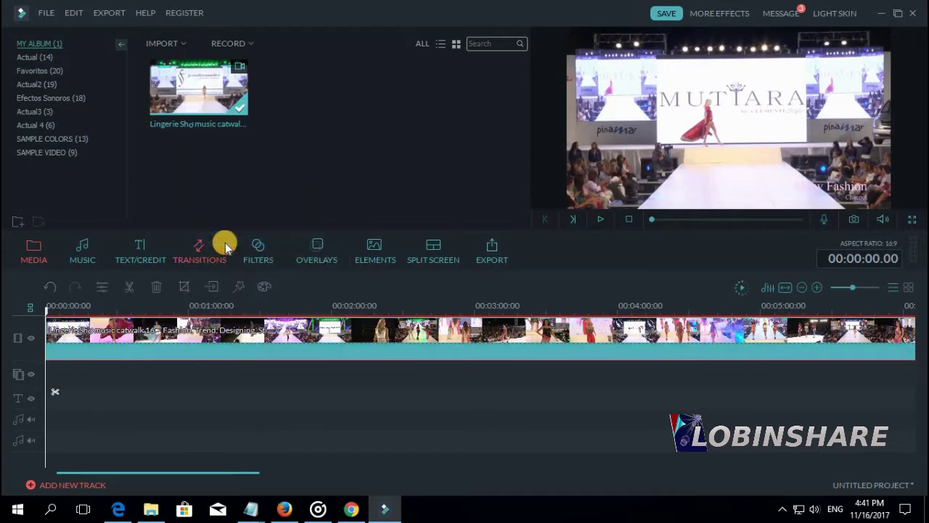
# Import 'Billie Jean (Nicko Sten Remix)' from Music and place it on the music track
pyautogui.click(162, 45)
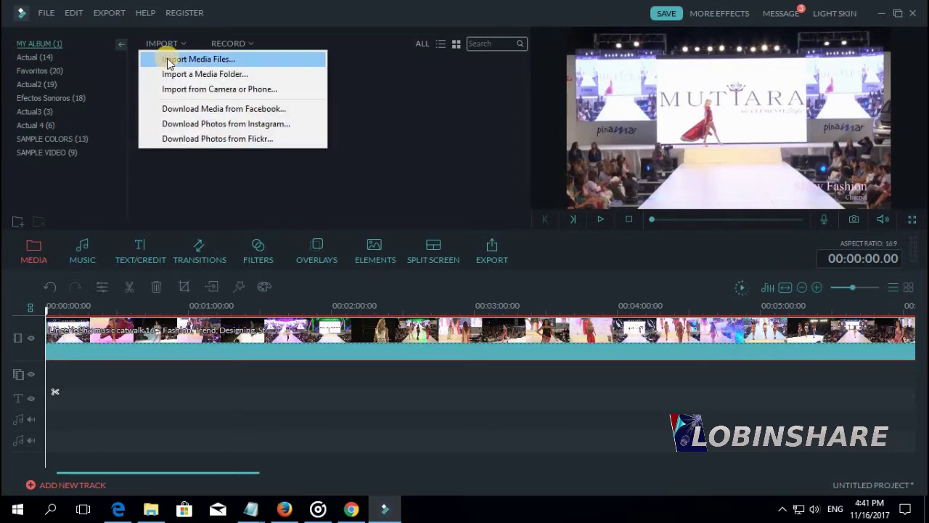
pyautogui.click(167, 61)
pyautogui.click(118, 32)
pyautogui.doubleClick(197, 169)
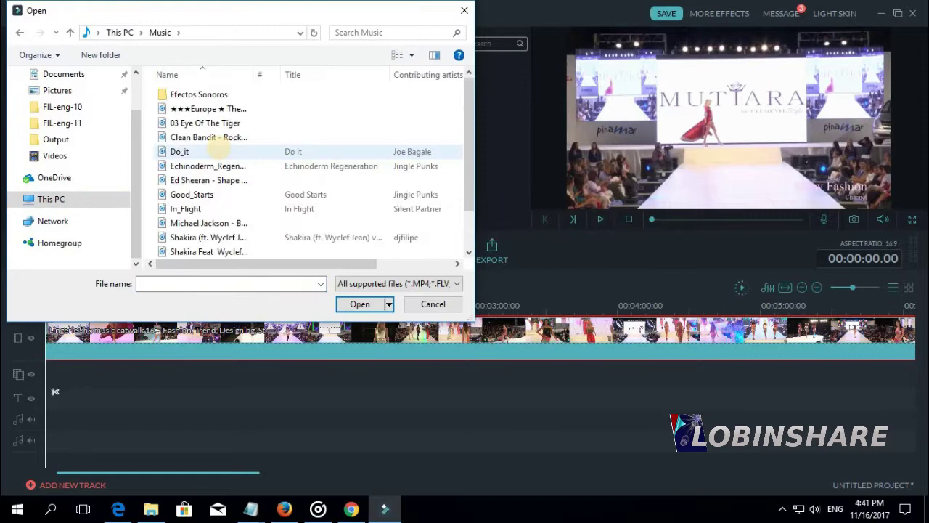
pyautogui.scroll(-1, 218, 148)
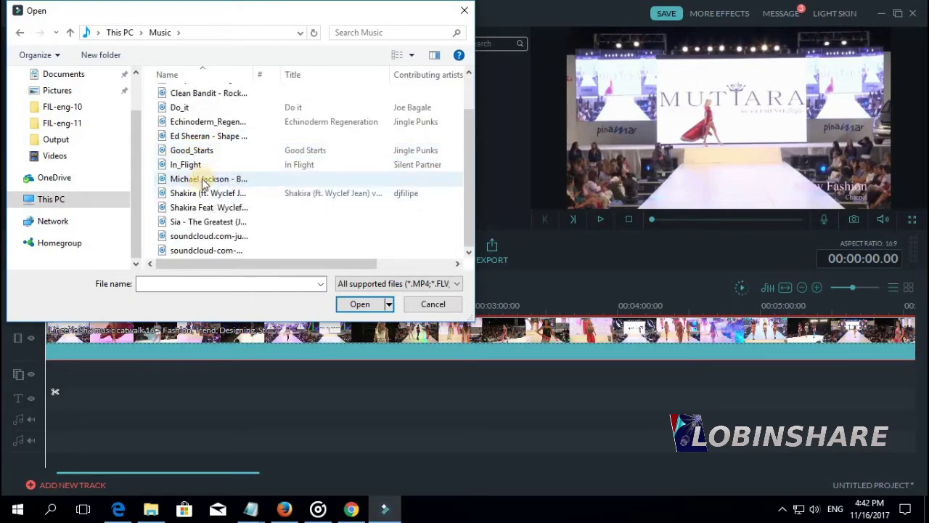
pyautogui.doubleClick(204, 180)
pyautogui.moveTo(281, 95); pyautogui.dragTo(58, 343)
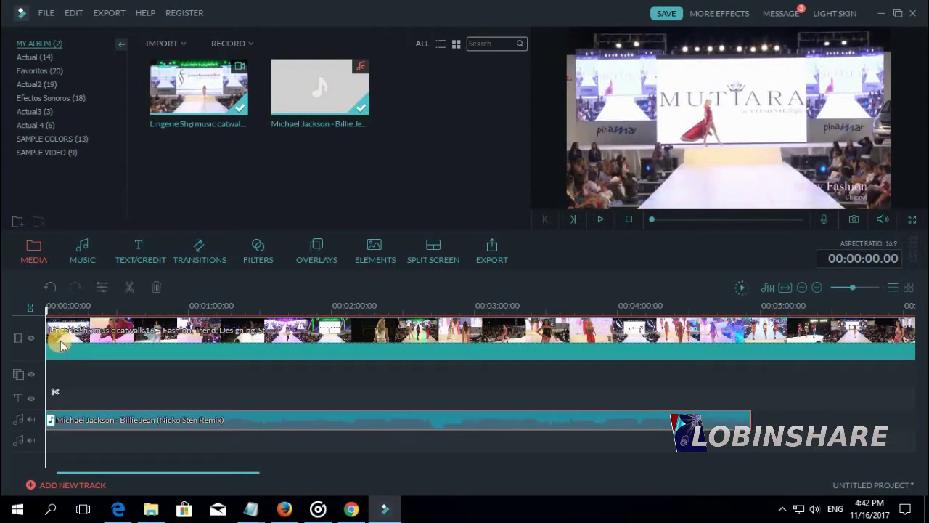
# Check the Track Manager's text and music track counts, then cancel without adding tracks
pyautogui.click(64, 491)
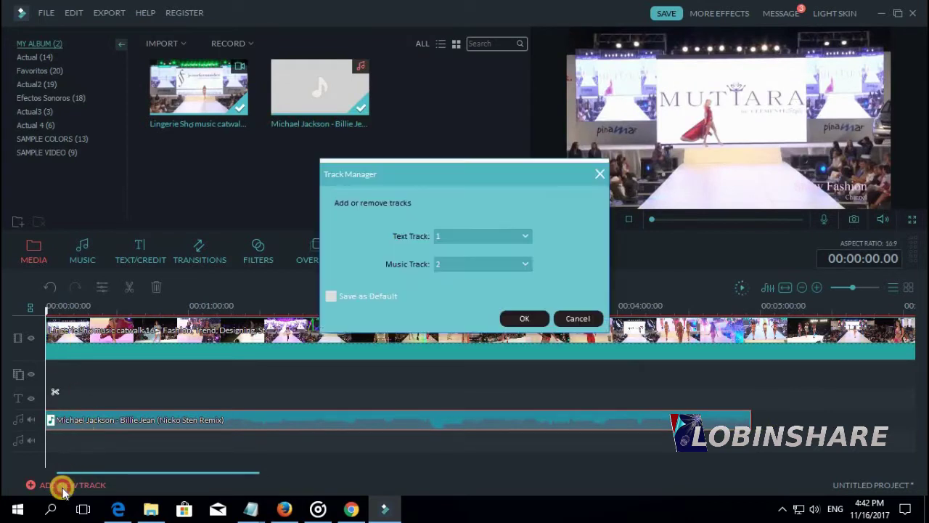
pyautogui.click(500, 238)
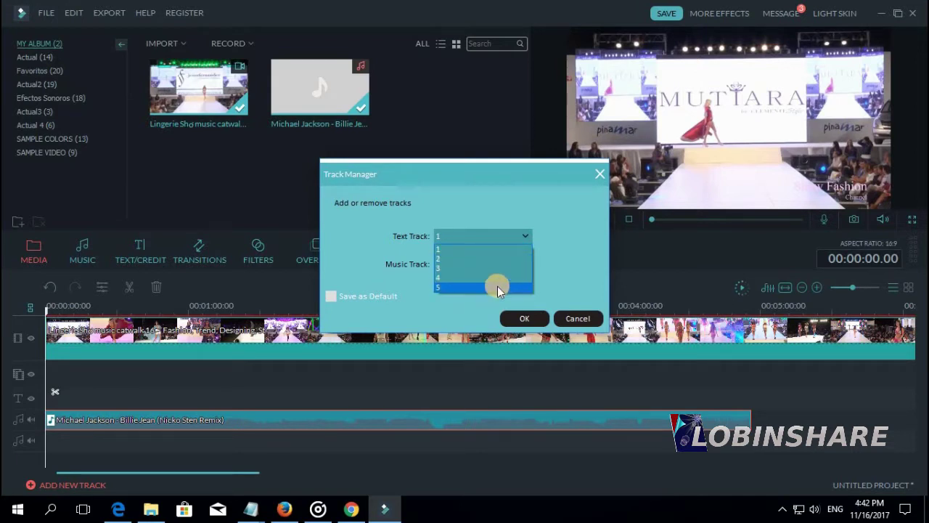
pyautogui.click(554, 270)
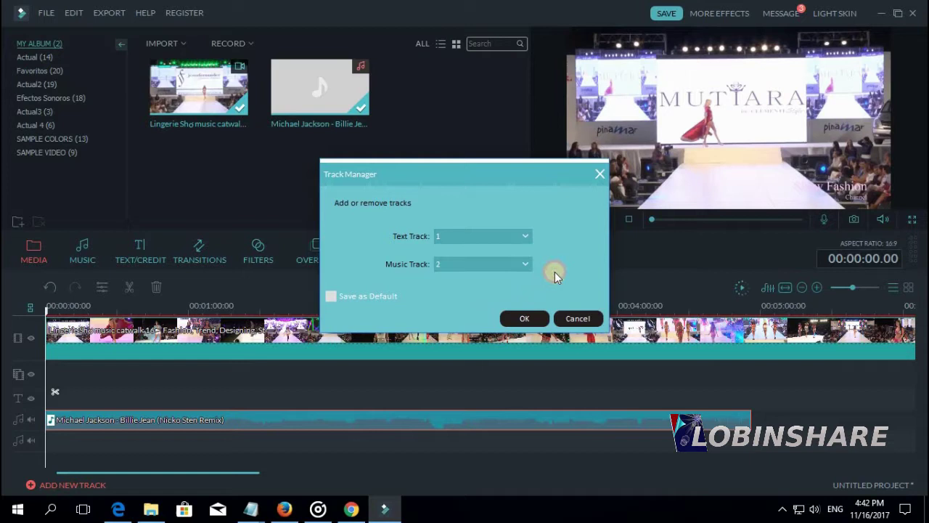
pyautogui.click(526, 267)
pyautogui.scroll(-1, 521, 326)
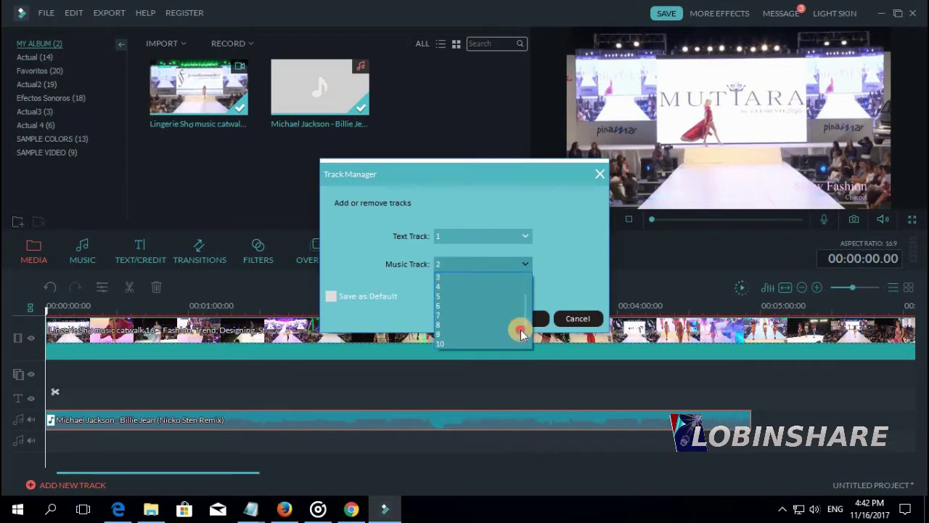
pyautogui.click(559, 286)
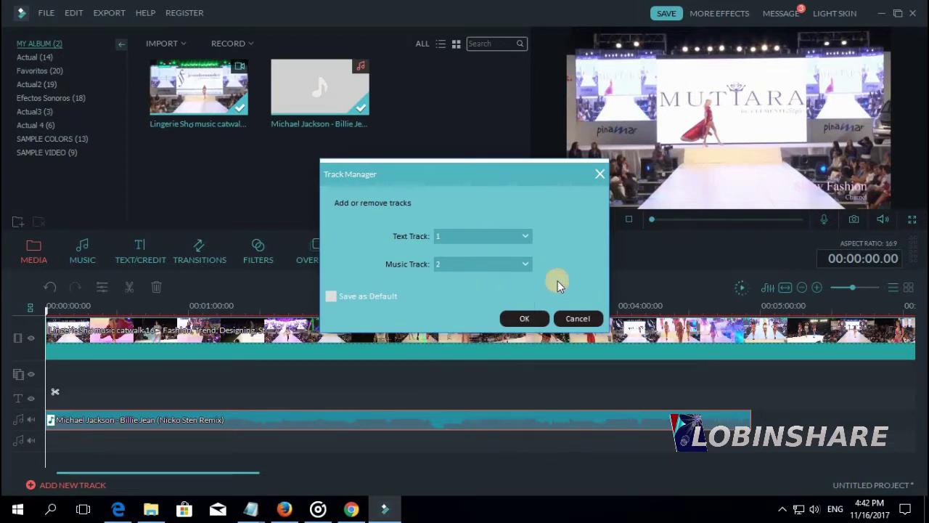
pyautogui.click(568, 319)
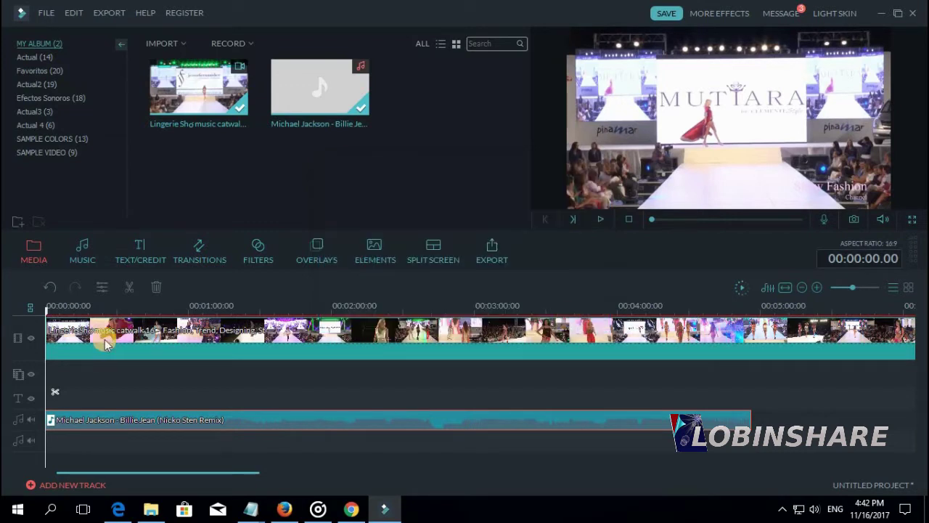
# Cut the Billie Jean song at 2:51, delete the first part, and move the rest to 00:00
pyautogui.click(600, 220)
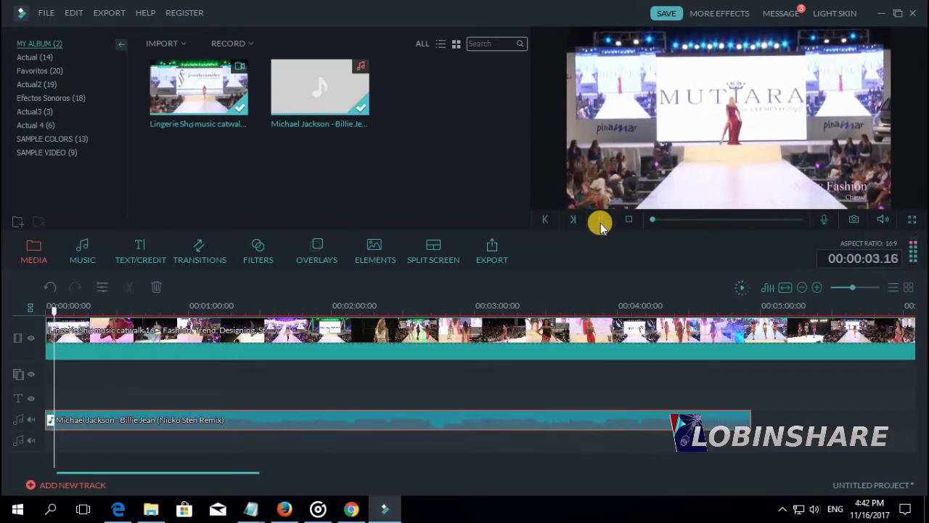
pyautogui.click(404, 308)
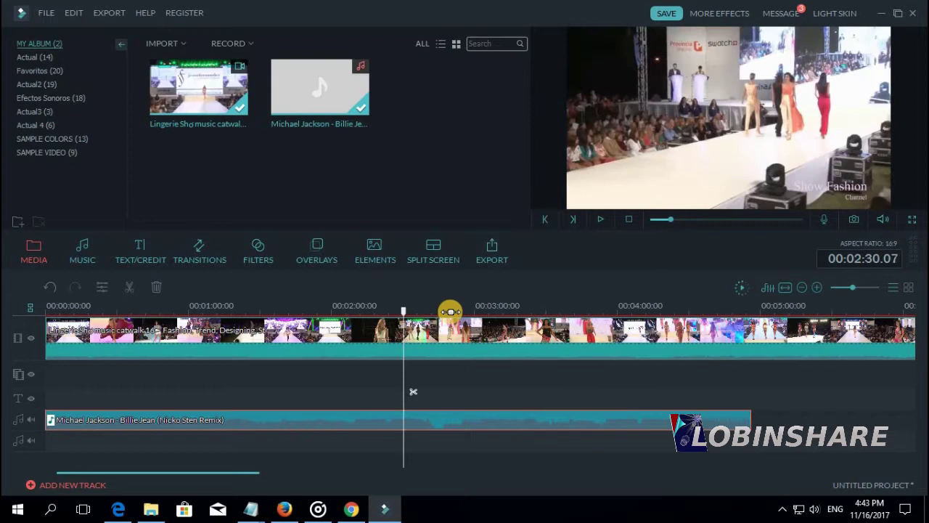
pyautogui.click(453, 312)
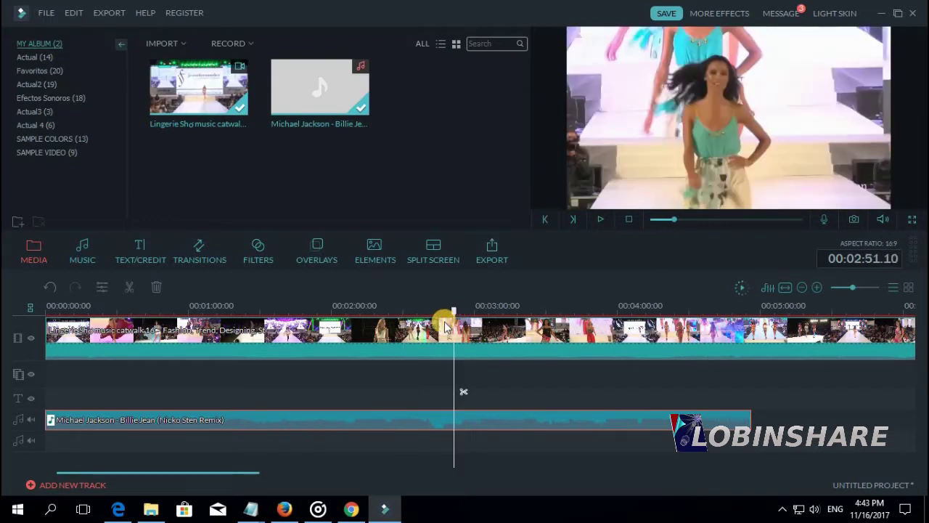
pyautogui.click(130, 286)
pyautogui.rightClick(216, 419)
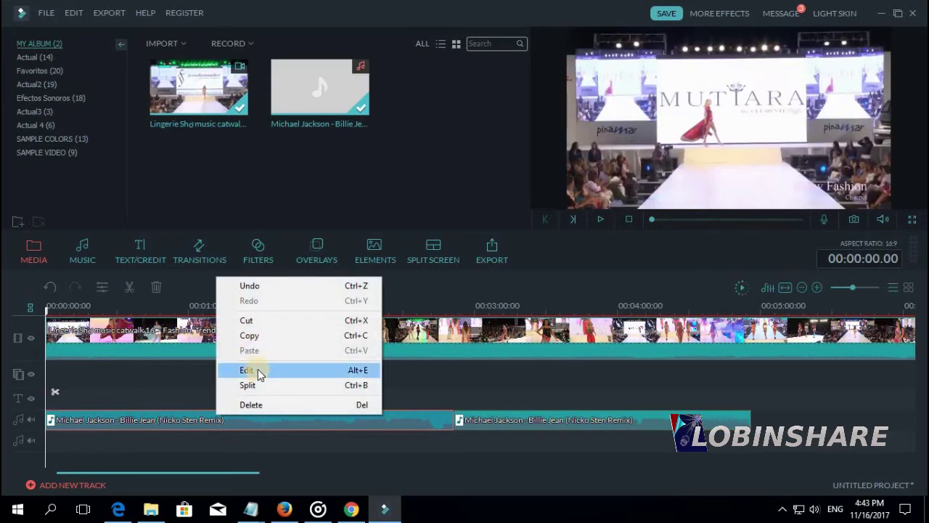
pyautogui.click(251, 405)
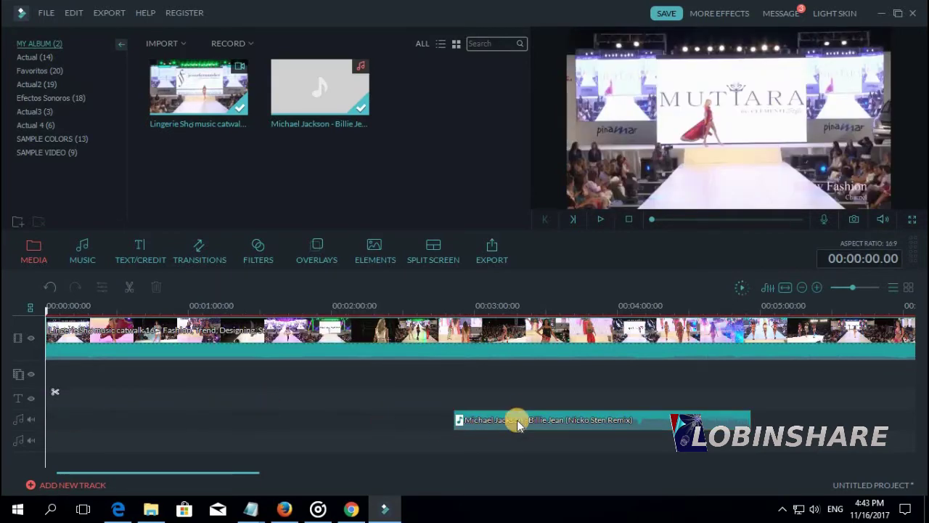
pyautogui.moveTo(530, 419); pyautogui.dragTo(112, 388)
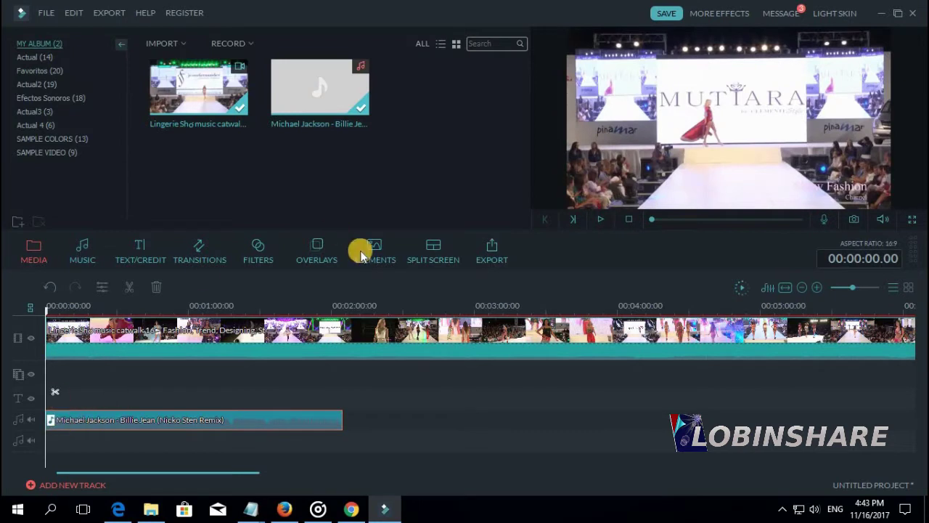
# Cut the runway video at 2:04.14, delete its tail, and zoom the timeline
pyautogui.click(343, 335)
pyautogui.click(344, 304)
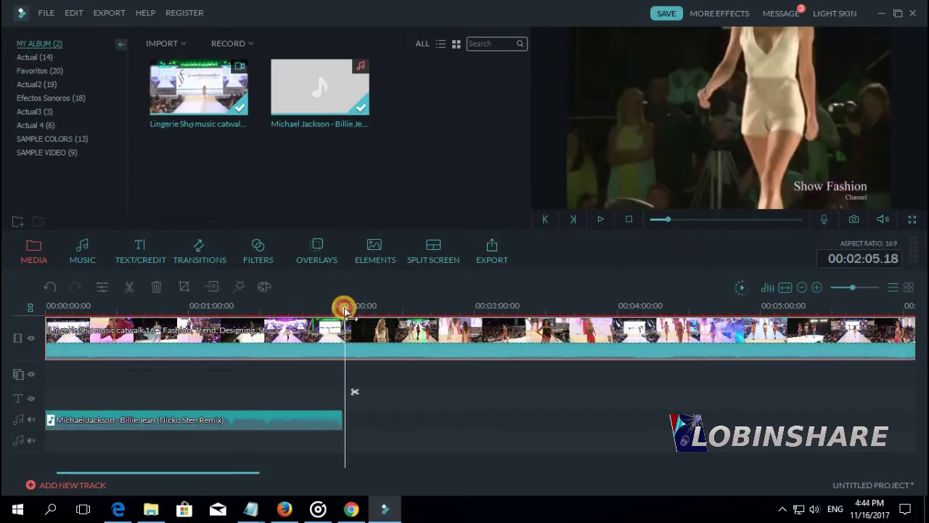
pyautogui.moveTo(347, 313); pyautogui.dragTo(342, 312)
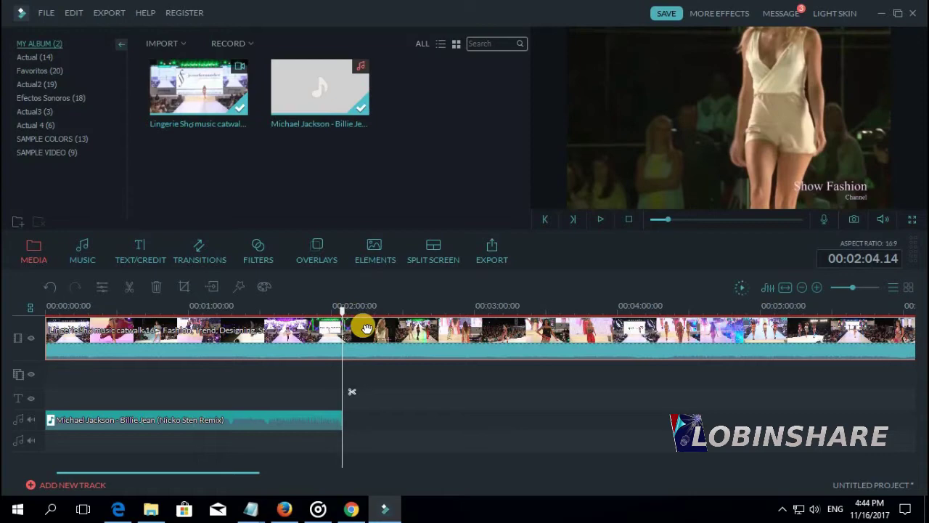
pyautogui.click(129, 288)
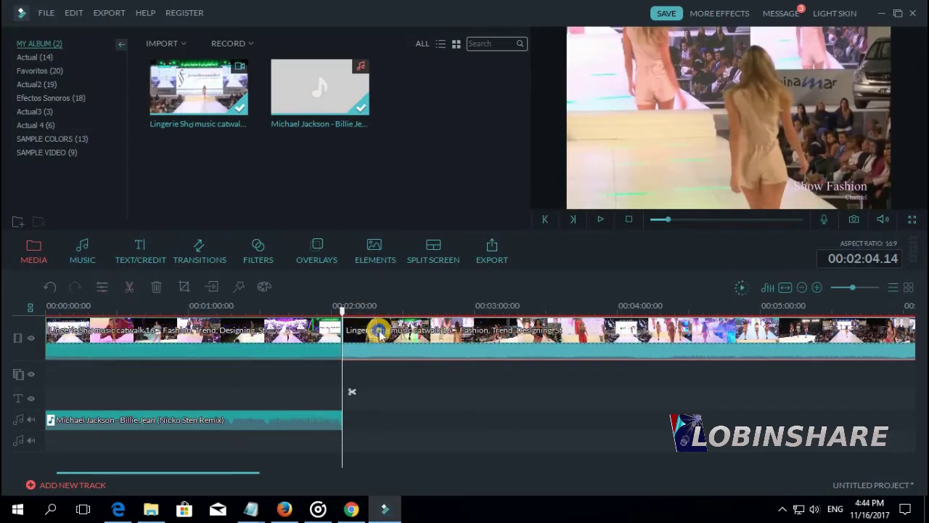
pyautogui.rightClick(379, 328)
pyautogui.click(414, 320)
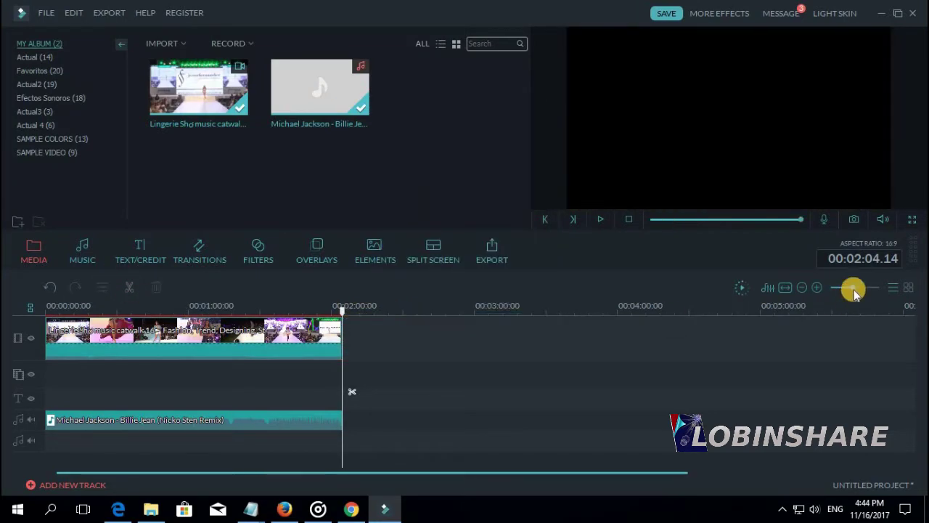
pyautogui.moveTo(687, 472); pyautogui.dragTo(516, 472)
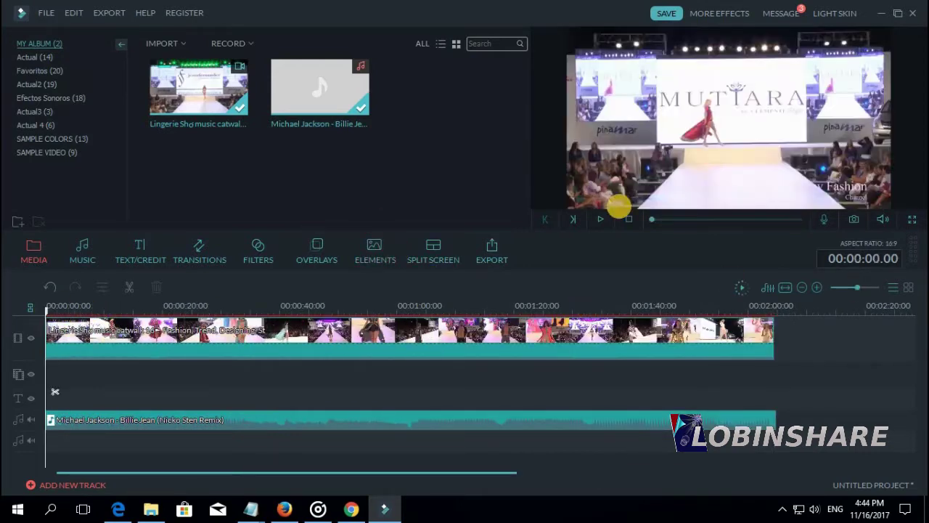
pyautogui.click(600, 222)
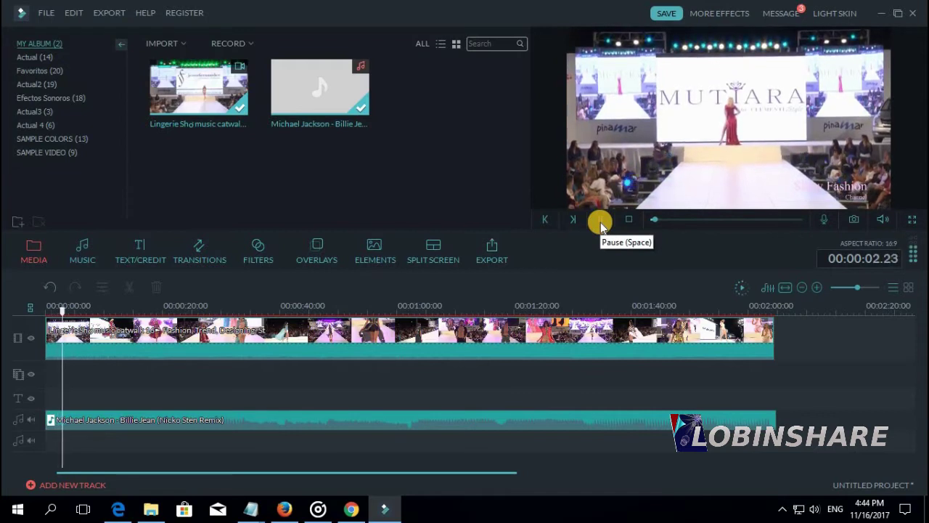
pyautogui.click(600, 222)
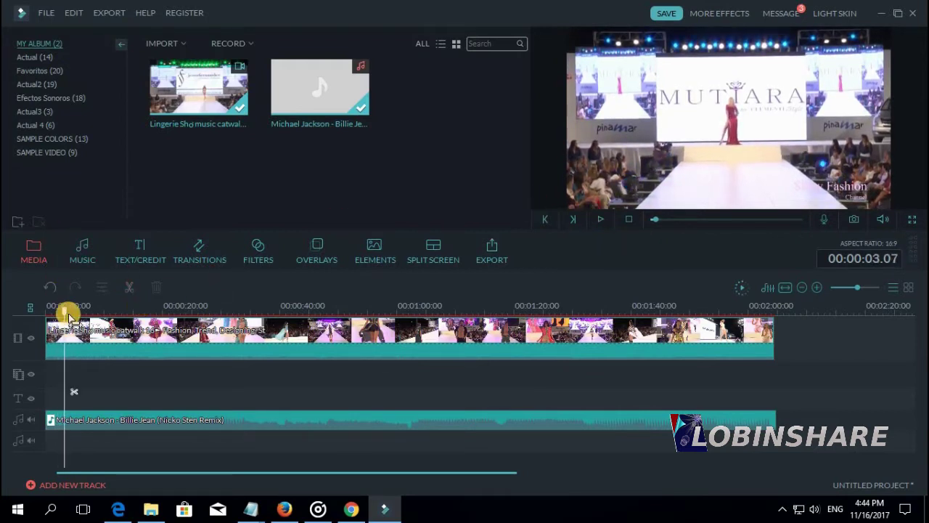
pyautogui.moveTo(65, 310); pyautogui.dragTo(60, 310)
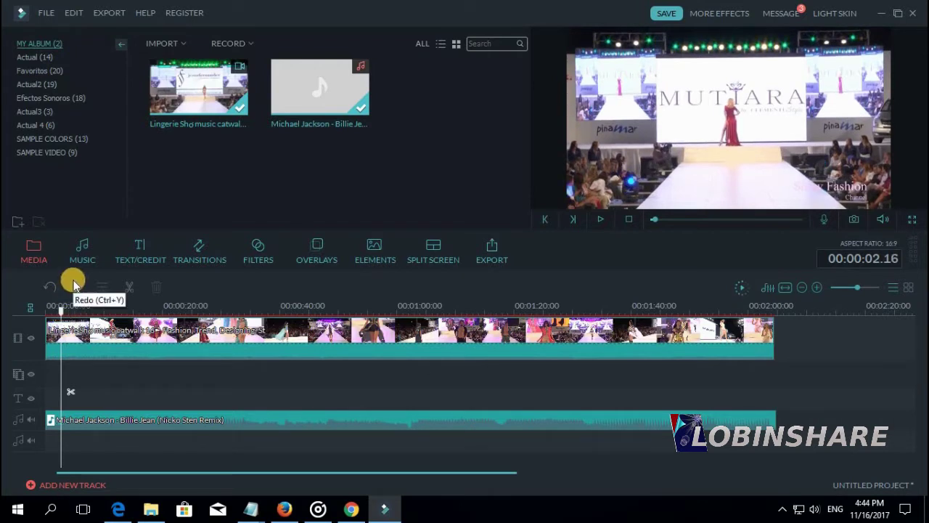
# Place the Shake 'Up-Down 1' filter at the start of the filter track and shorten it to about 2 seconds
pyautogui.click(258, 249)
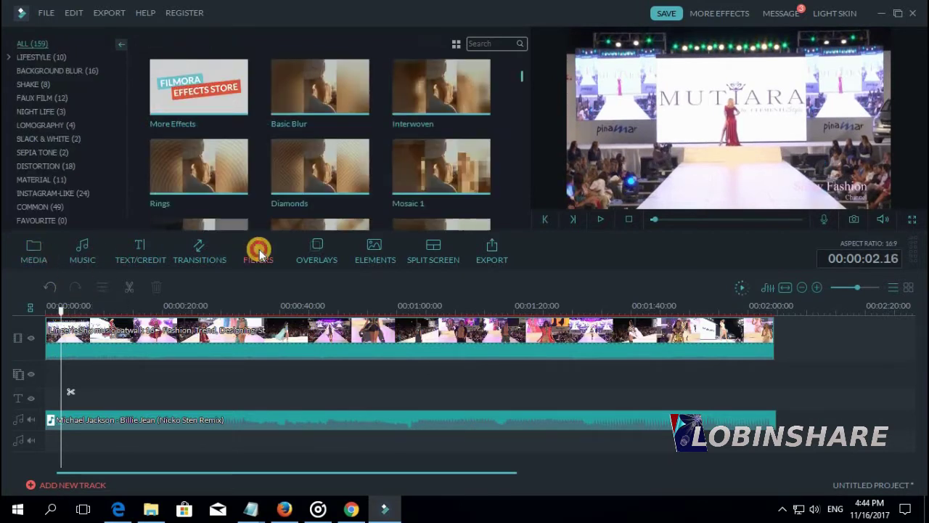
pyautogui.click(31, 85)
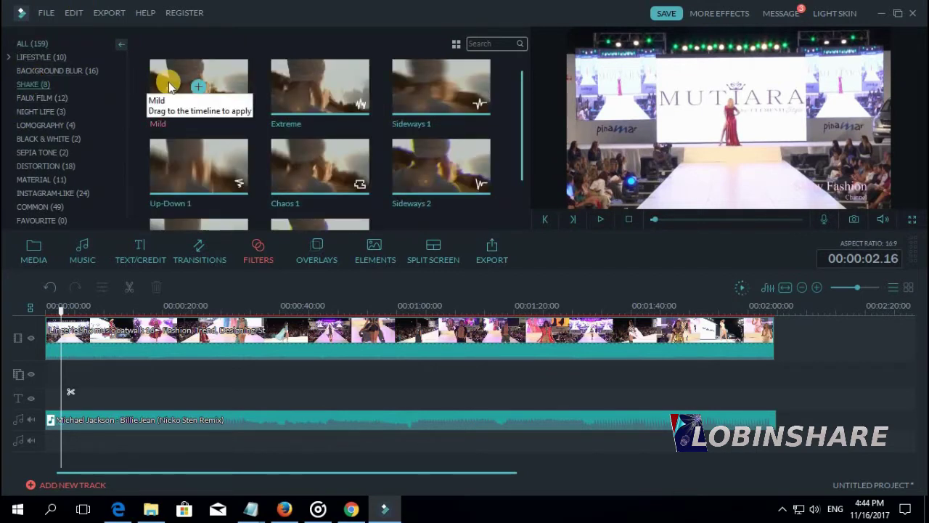
pyautogui.click(228, 168)
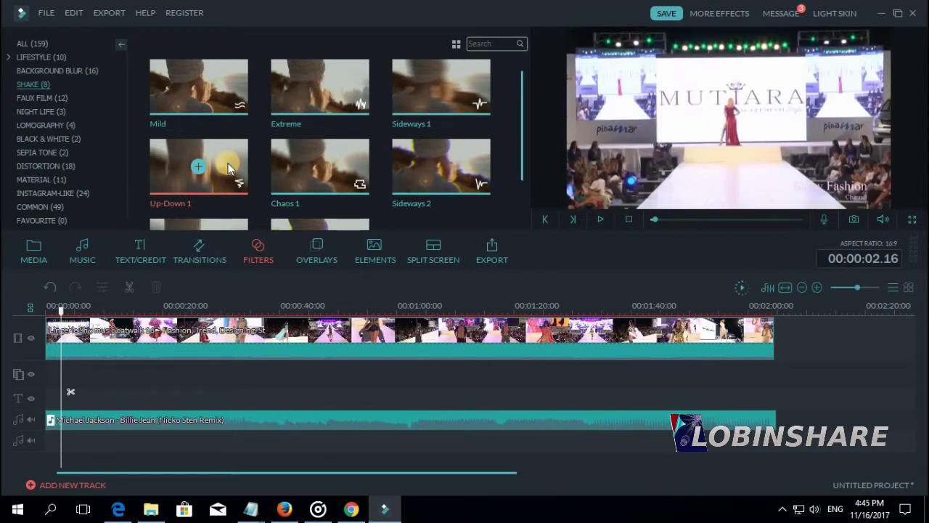
pyautogui.moveTo(228, 167); pyautogui.dragTo(85, 377)
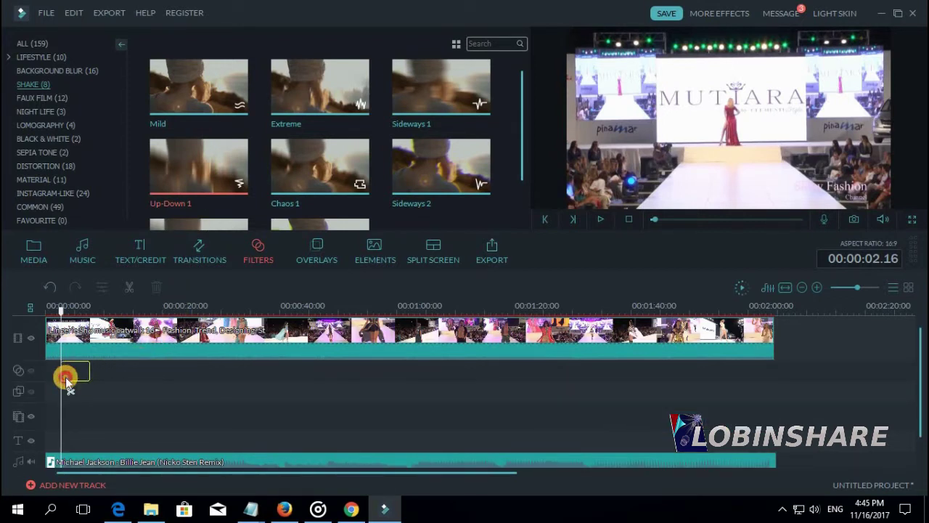
pyautogui.moveTo(66, 381); pyautogui.dragTo(68, 380)
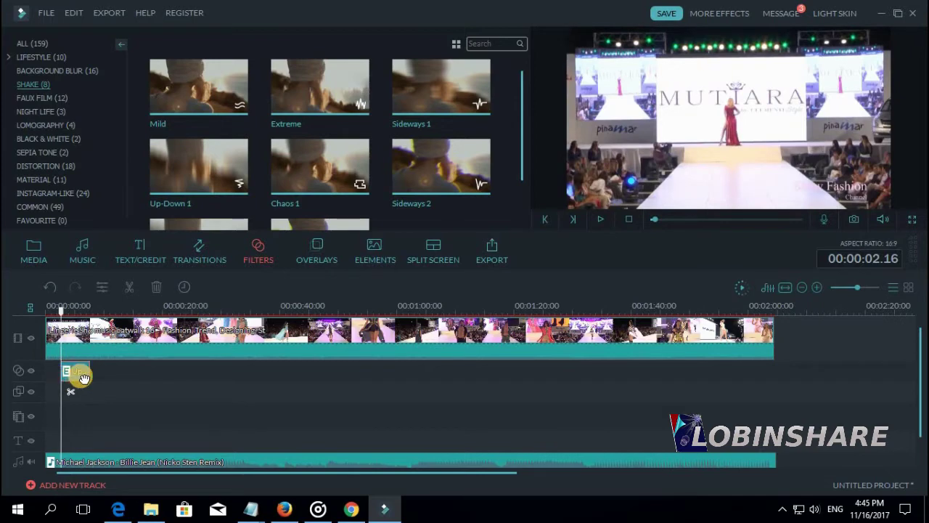
pyautogui.moveTo(79, 373); pyautogui.dragTo(72, 374)
# Zoom the timeline, trim Up-Down 1 to end at 00:00:04.00, and play it back
pyautogui.click(53, 304)
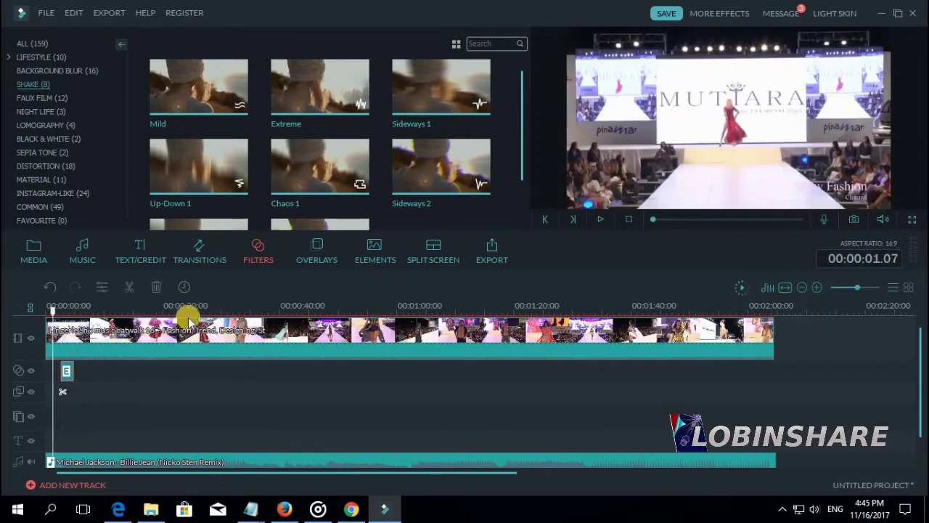
pyautogui.click(600, 221)
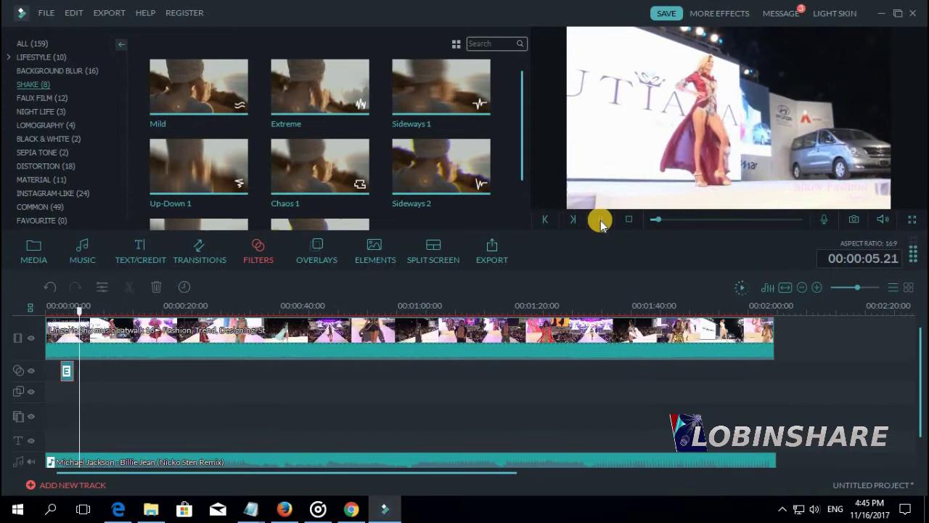
pyautogui.click(600, 221)
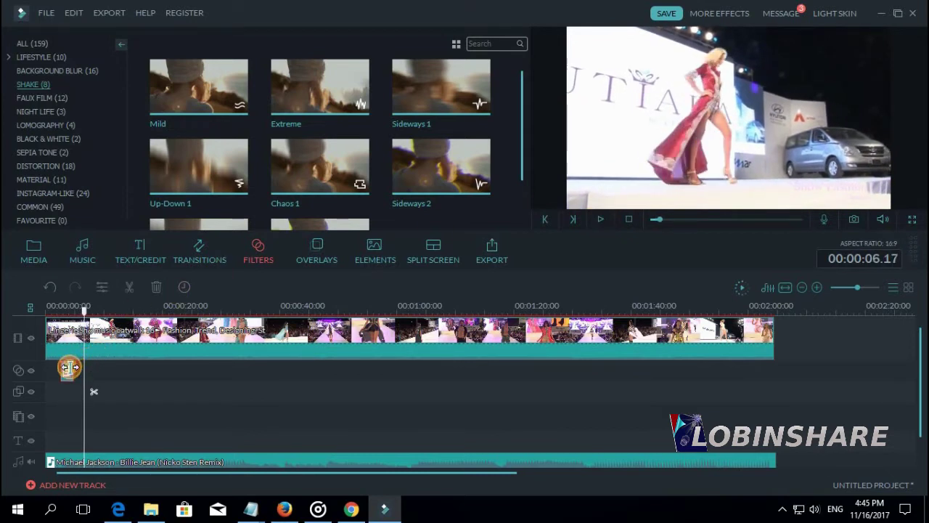
pyautogui.moveTo(69, 367); pyautogui.dragTo(65, 368)
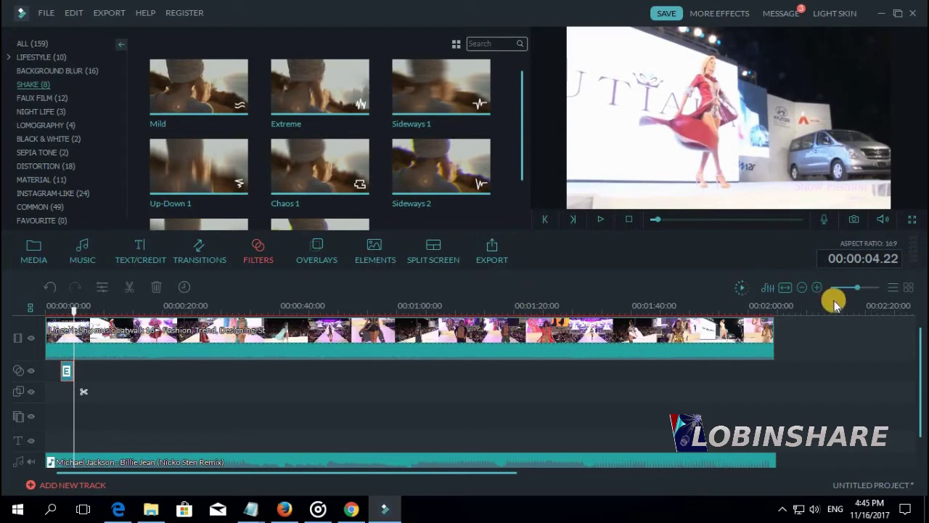
pyautogui.moveTo(858, 288); pyautogui.dragTo(863, 288)
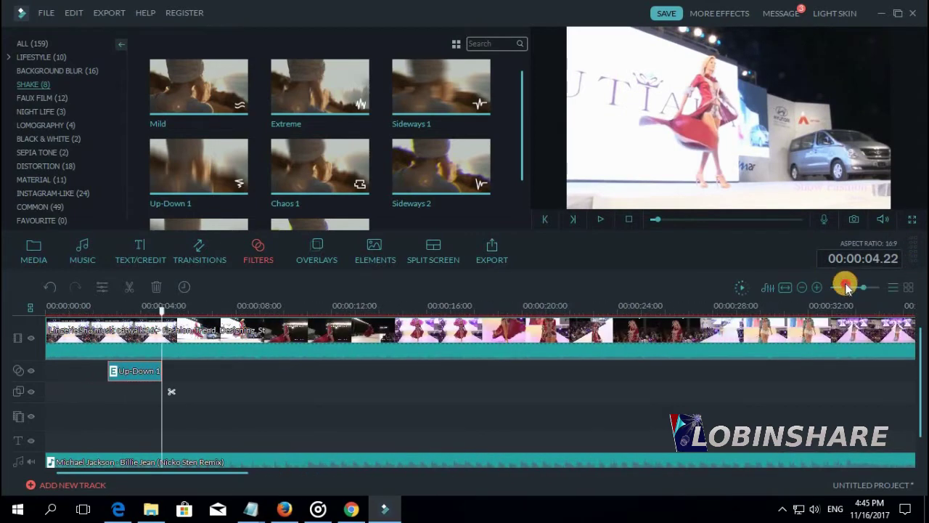
pyautogui.moveTo(161, 368); pyautogui.dragTo(136, 374)
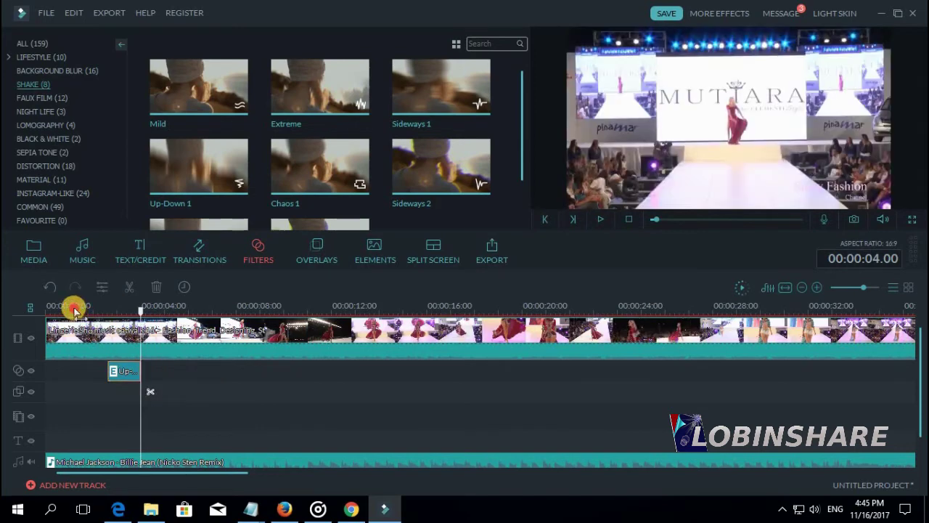
pyautogui.click(77, 307)
pyautogui.click(602, 220)
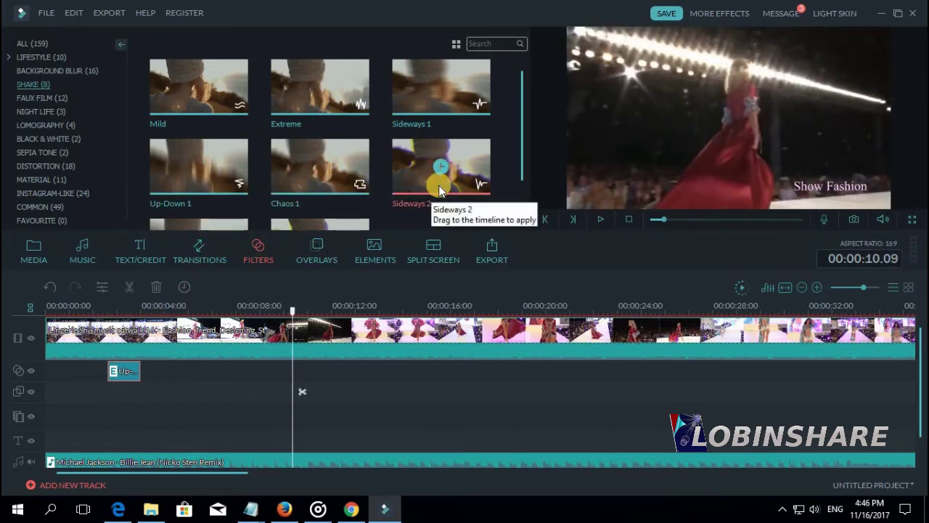
# Place Sideways 2 on the filter track near 10 seconds, trim it to about one second, and preview
pyautogui.click(415, 181)
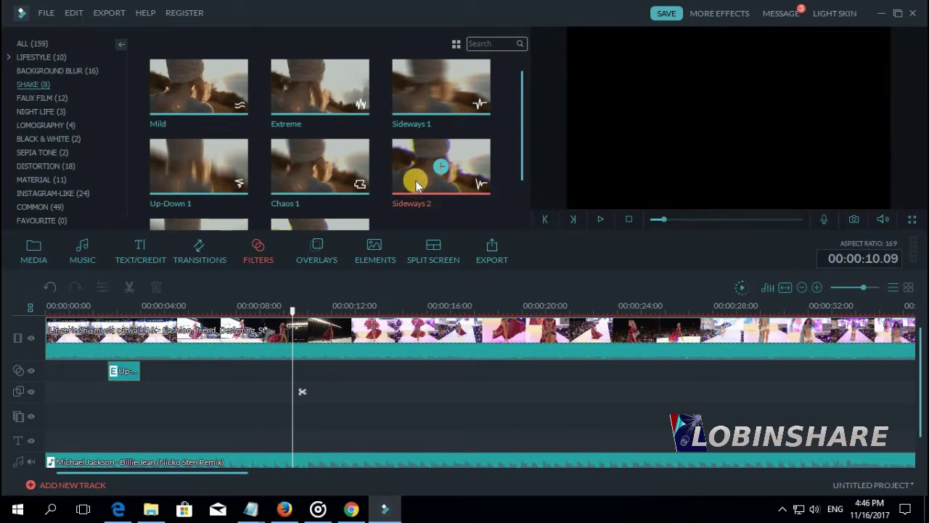
pyautogui.click(598, 219)
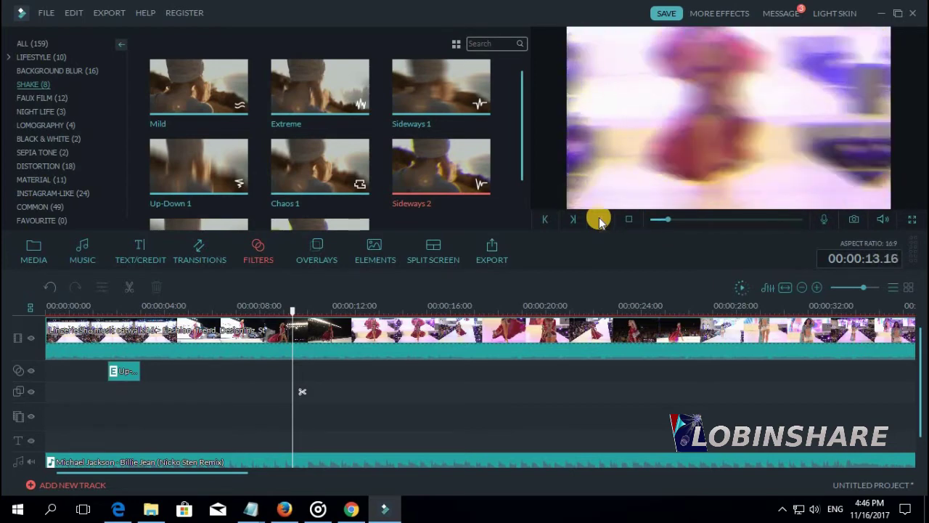
pyautogui.click(600, 219)
pyautogui.moveTo(427, 179); pyautogui.dragTo(293, 370)
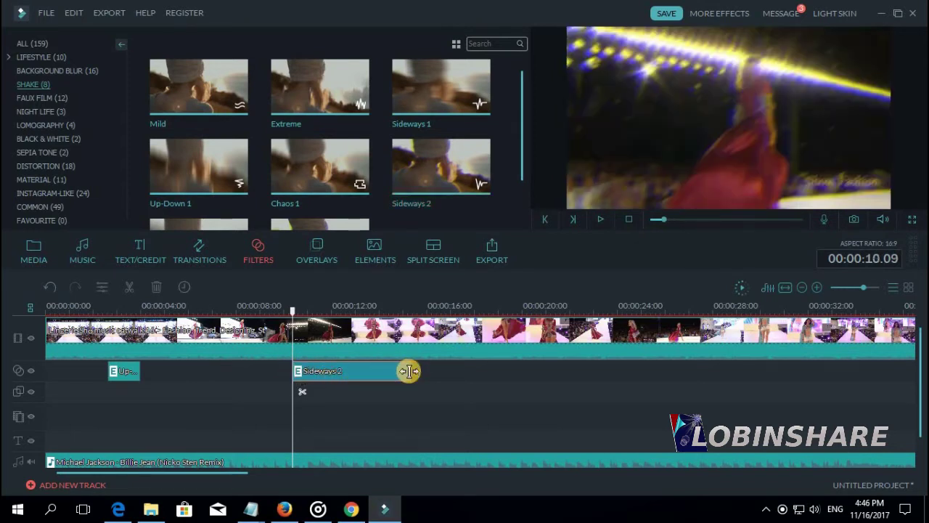
pyautogui.moveTo(409, 371); pyautogui.dragTo(309, 374)
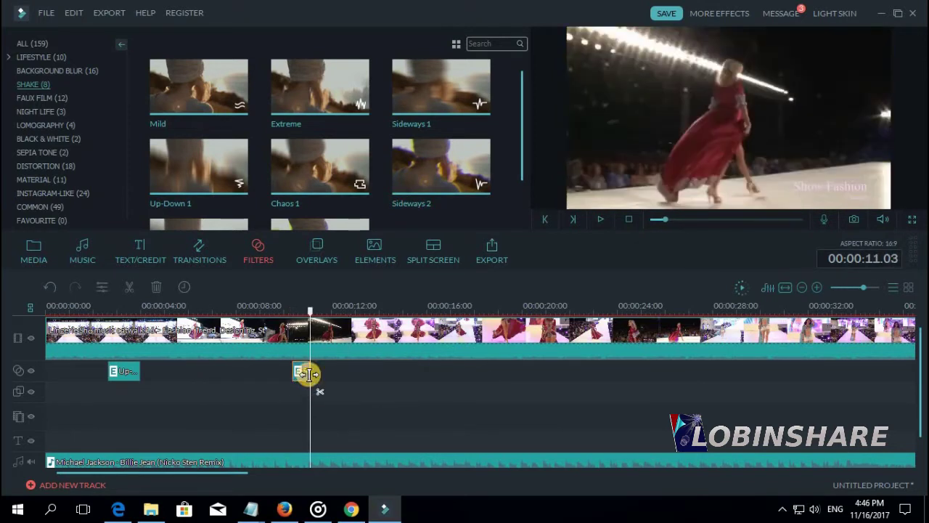
pyautogui.click(262, 307)
pyautogui.press('space')
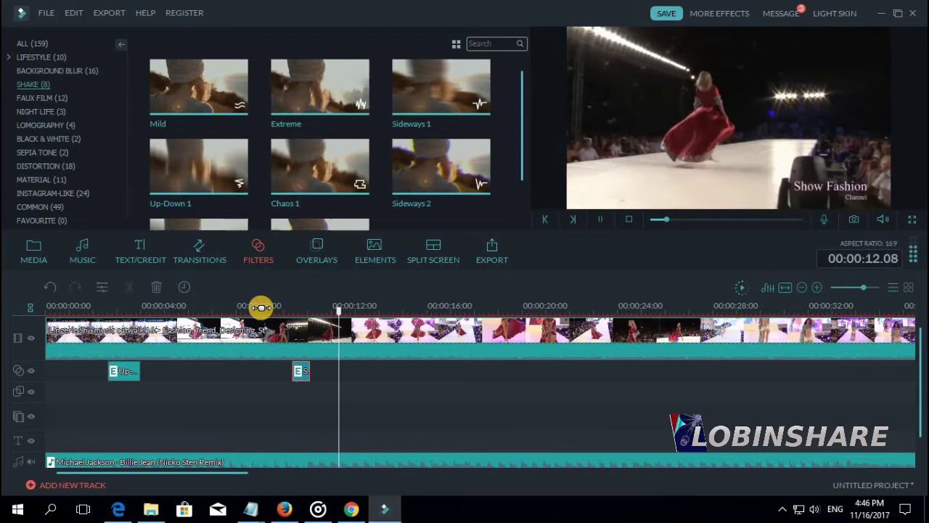
# Place the Extreme shake filter at about 14 seconds, trim it to roughly one second, and preview
pyautogui.press('space')
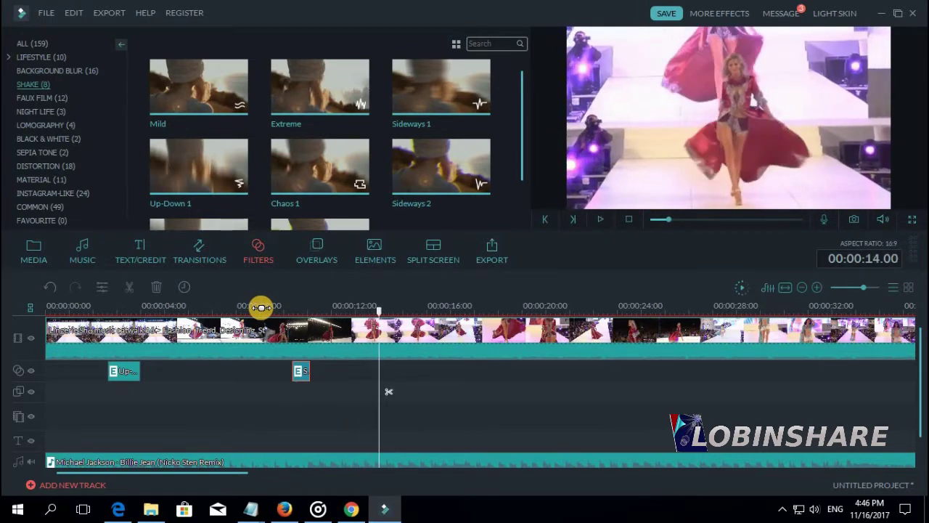
pyautogui.click(336, 102)
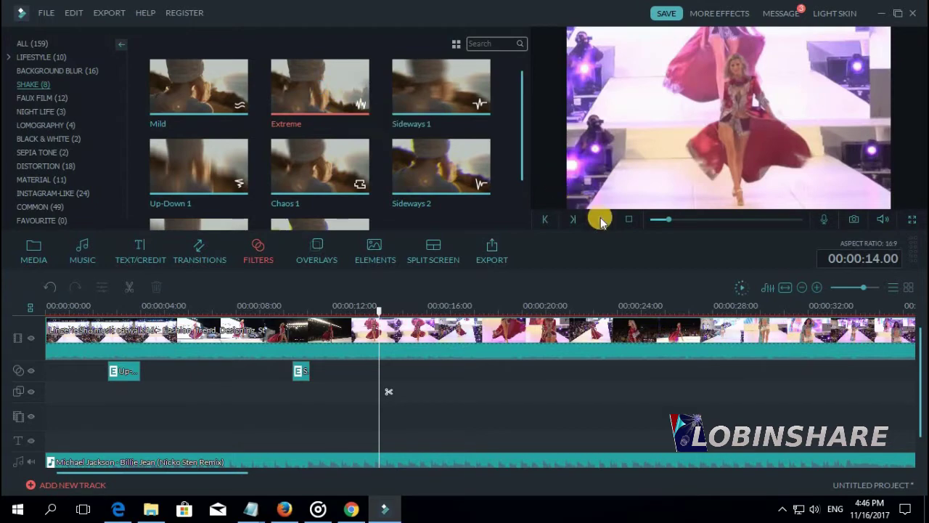
pyautogui.click(601, 218)
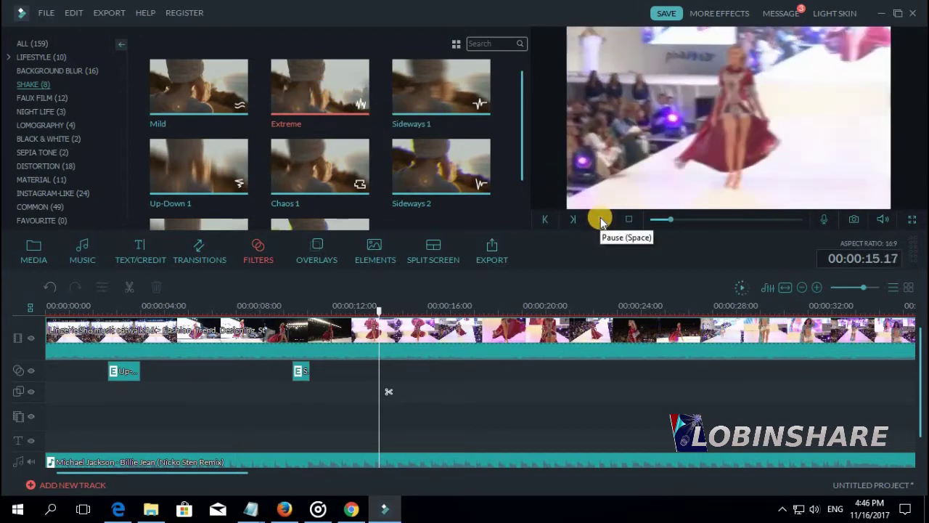
pyautogui.moveTo(352, 94)
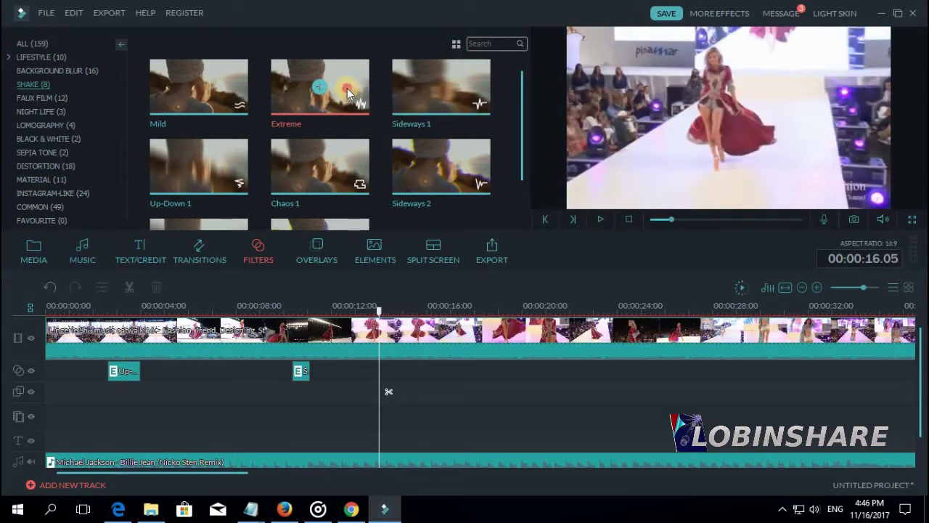
pyautogui.moveTo(378, 197); pyautogui.dragTo(390, 364)
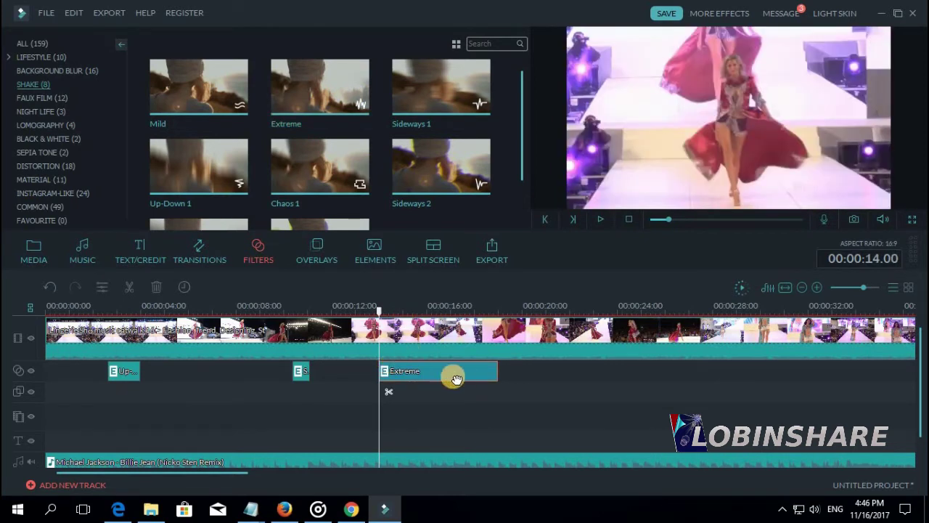
pyautogui.moveTo(495, 368); pyautogui.dragTo(396, 383)
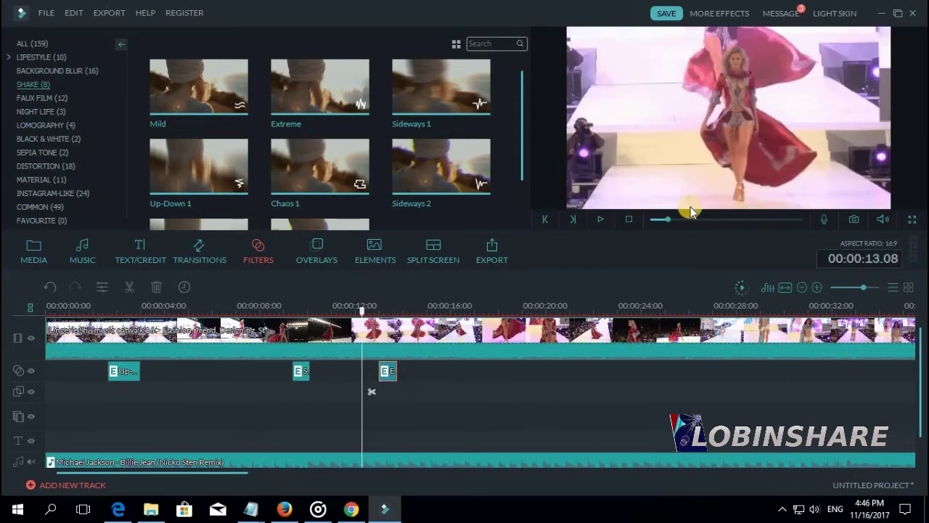
pyautogui.click(601, 220)
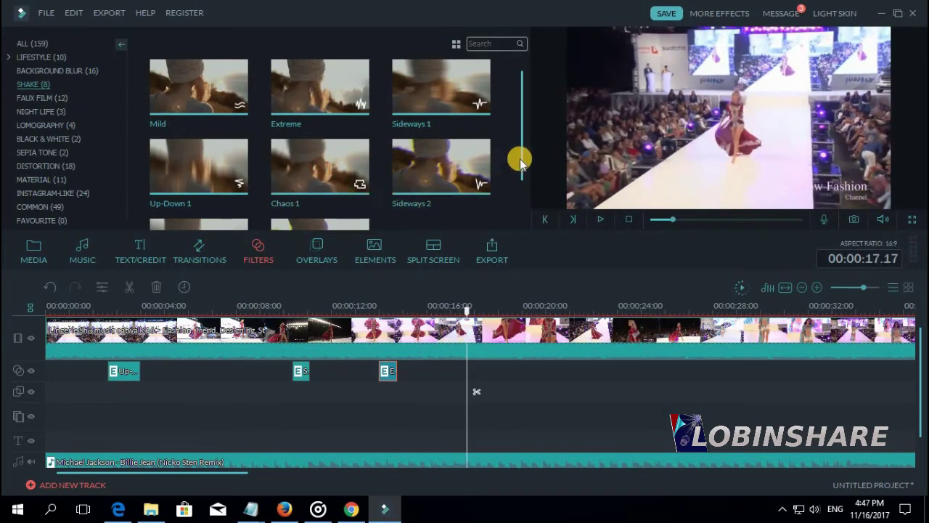
# Place Up-Down 2 at about 17 seconds, trim it to 23 frames, and play it back
pyautogui.scroll(-2, 518, 165)
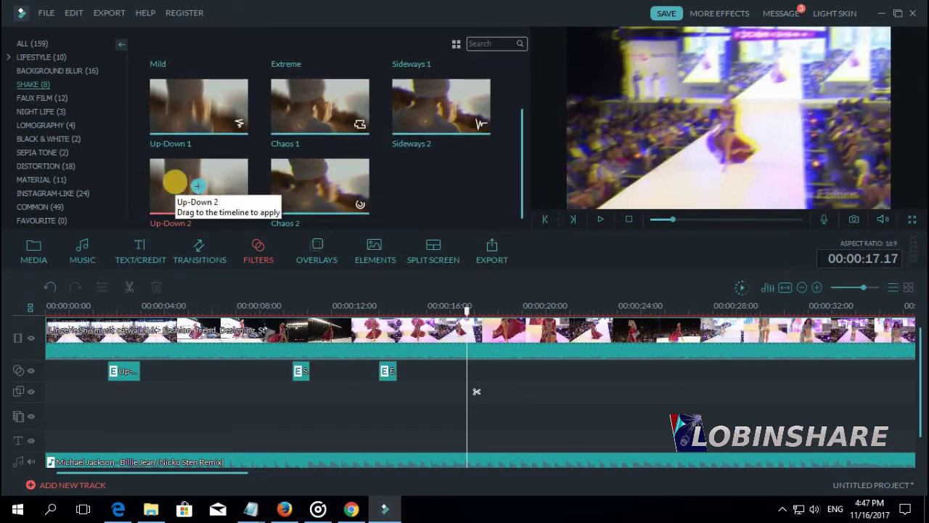
pyautogui.click(600, 220)
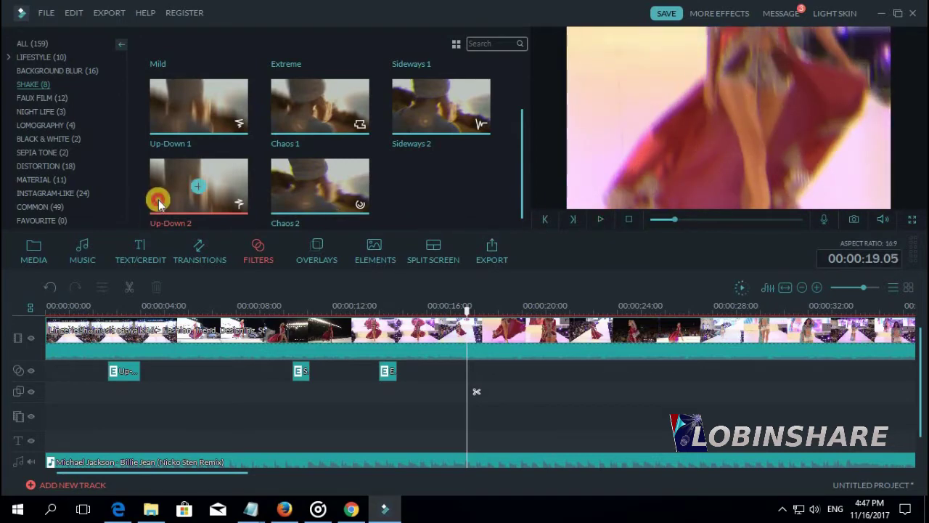
pyautogui.moveTo(158, 201); pyautogui.dragTo(466, 371)
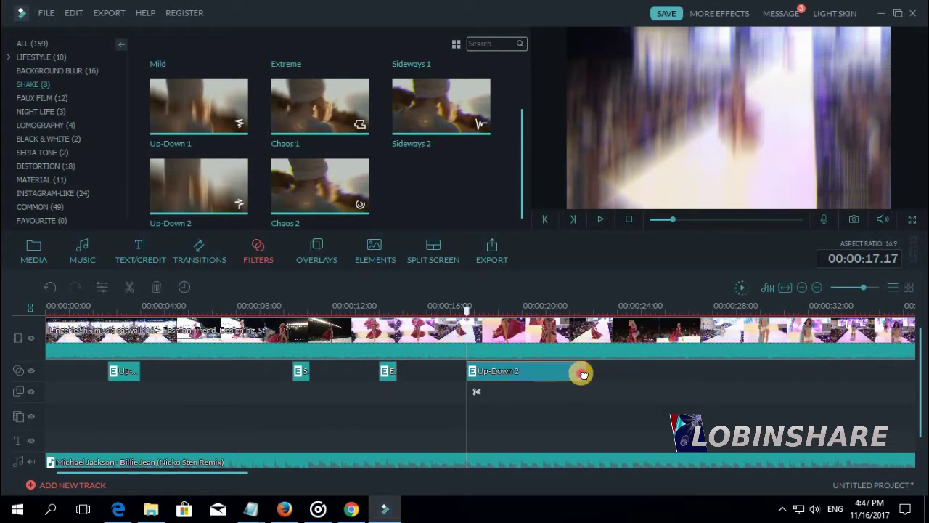
pyautogui.moveTo(585, 371); pyautogui.dragTo(486, 371)
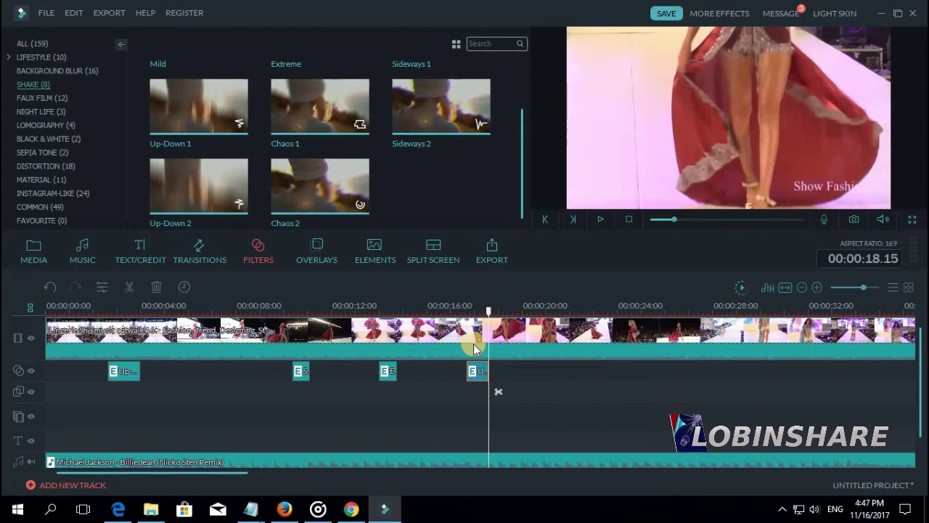
pyautogui.click(450, 311)
pyautogui.click(600, 219)
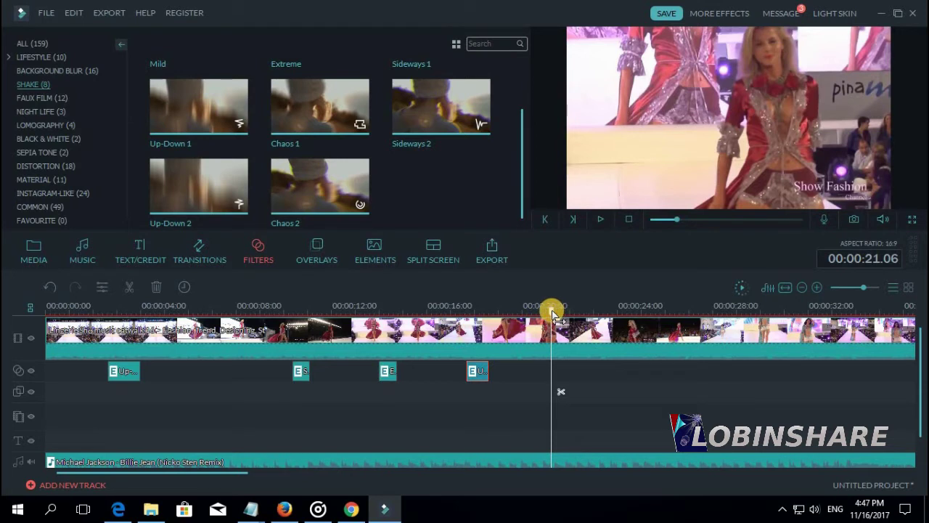
# Paste a copy of the Up-Down 2 filter near 21 seconds and nudge it slightly later
pyautogui.hotkey('ctrl', 'v')
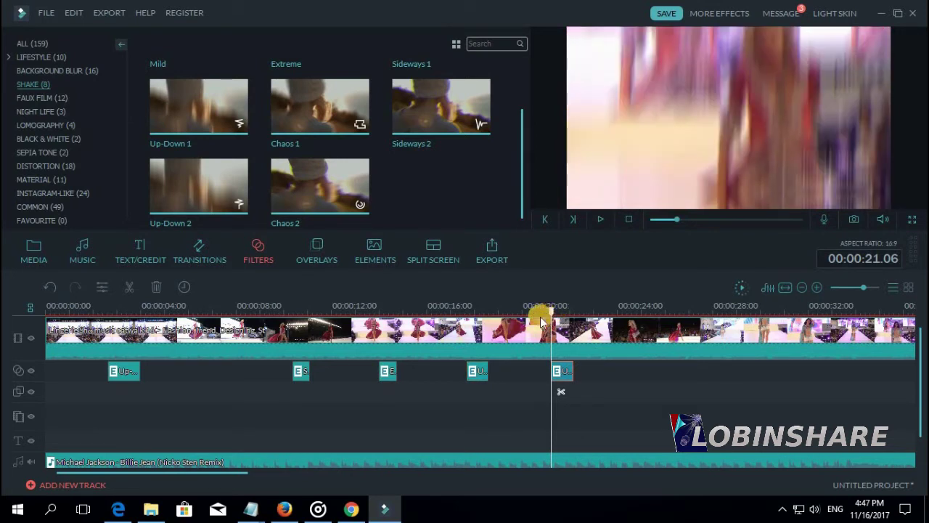
pyautogui.click(445, 307)
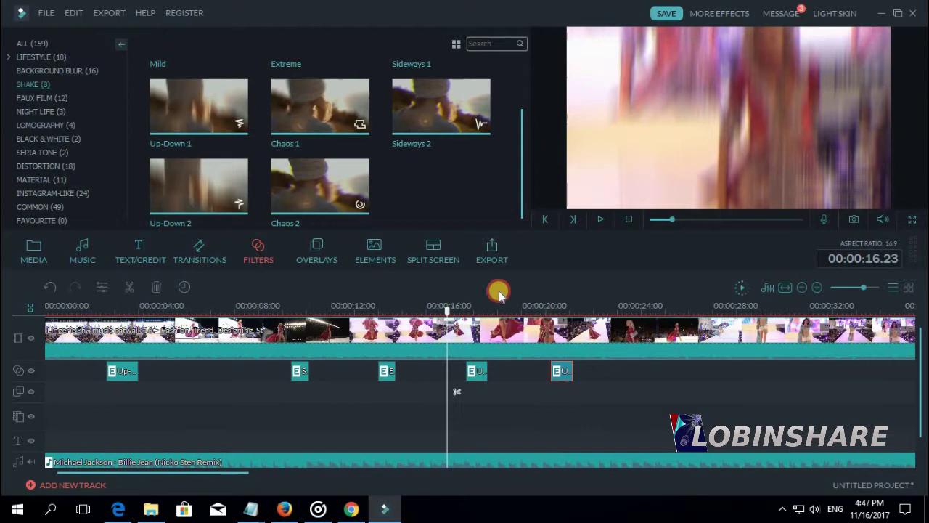
pyautogui.click(598, 220)
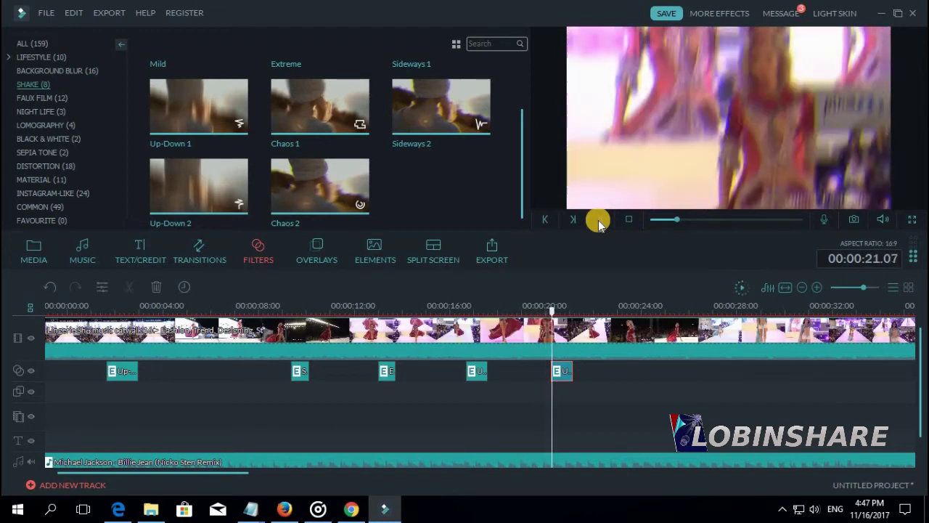
pyautogui.click(599, 220)
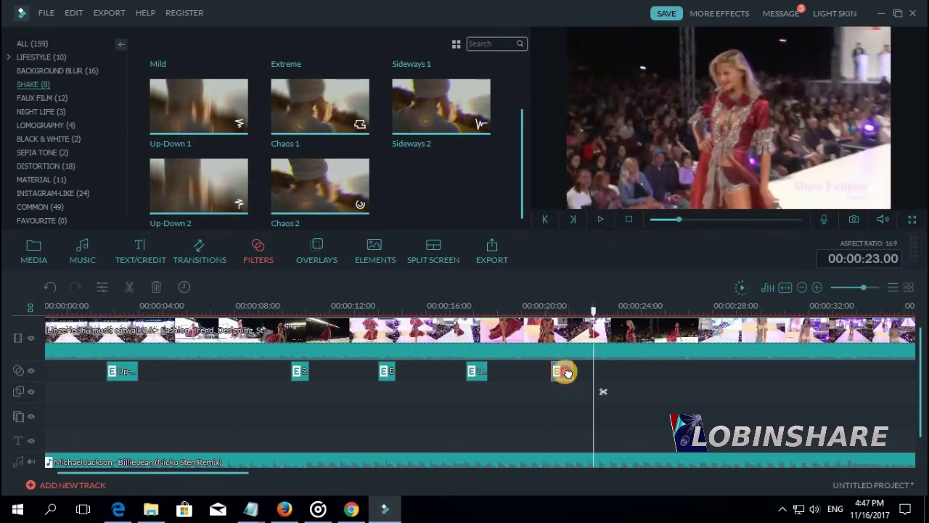
pyautogui.moveTo(572, 371); pyautogui.dragTo(570, 370)
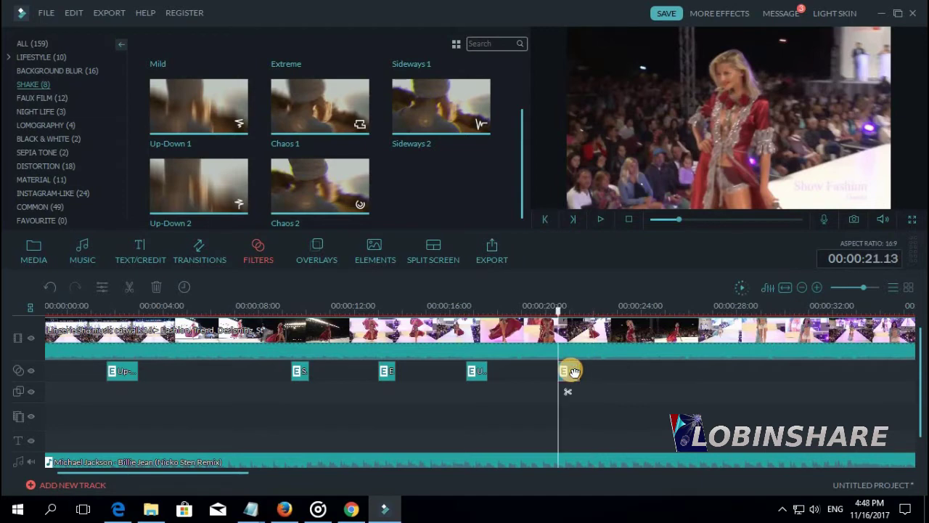
pyautogui.click(599, 221)
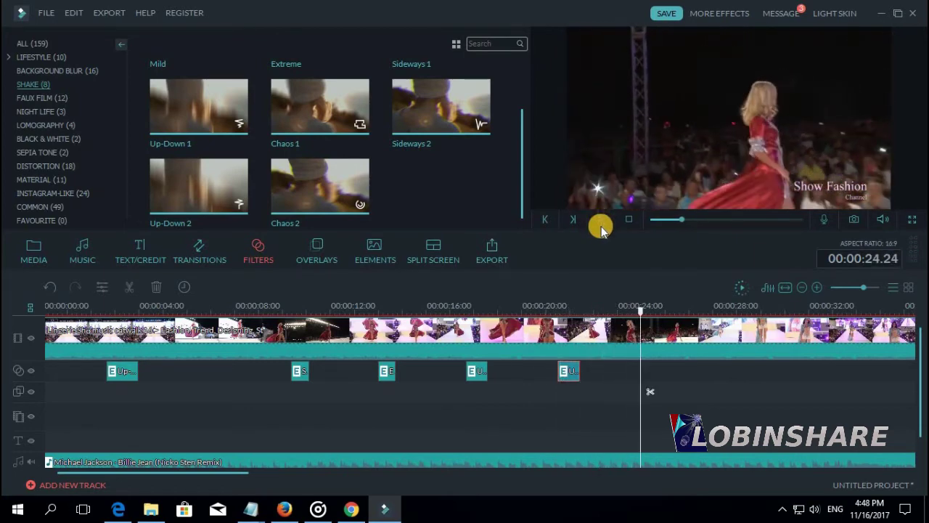
# Paste another Up-Down 2 copy near 25 seconds, shift it slightly later, and review playback
pyautogui.hotkey('ctrl', 'v')
pyautogui.click(599, 219)
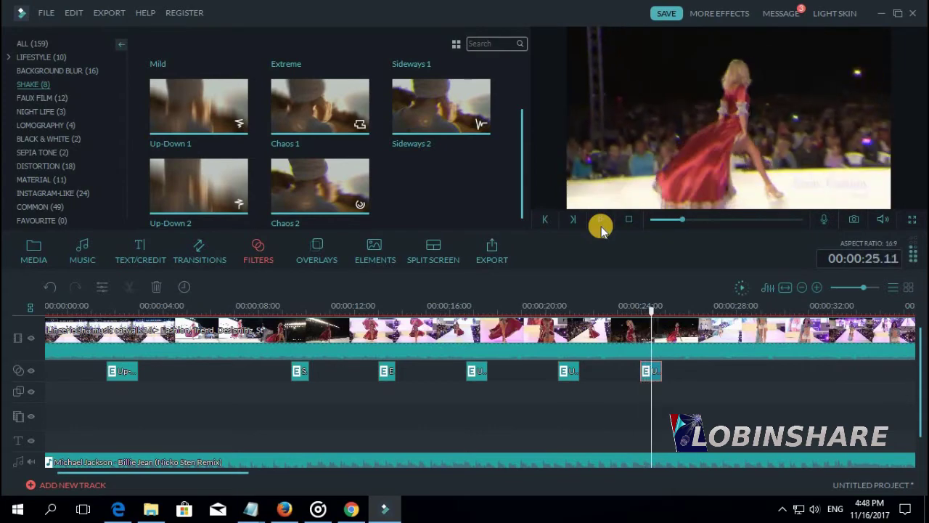
pyautogui.moveTo(653, 382); pyautogui.dragTo(671, 383)
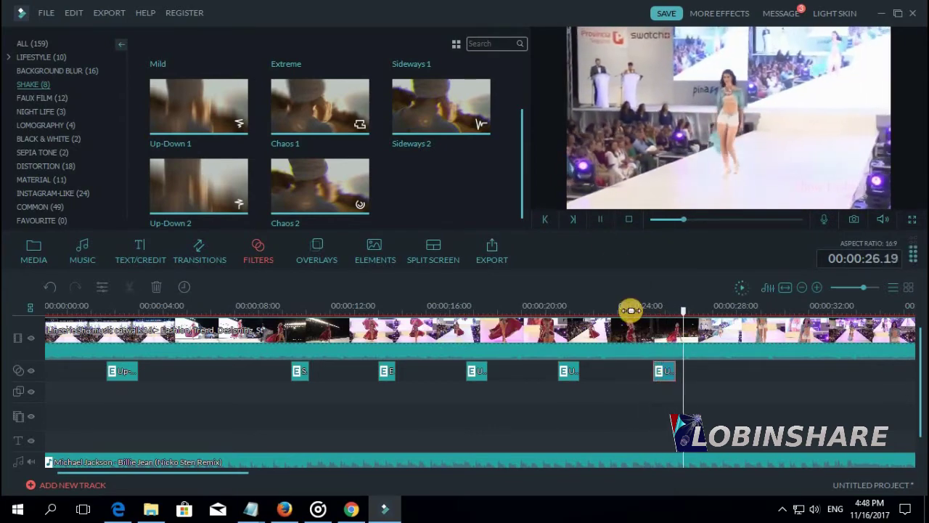
pyautogui.press('space')
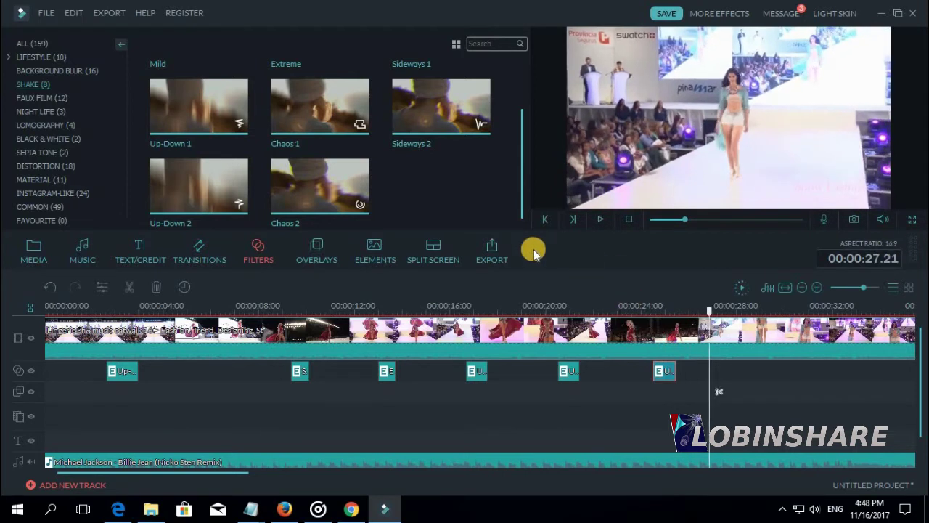
pyautogui.click(48, 309)
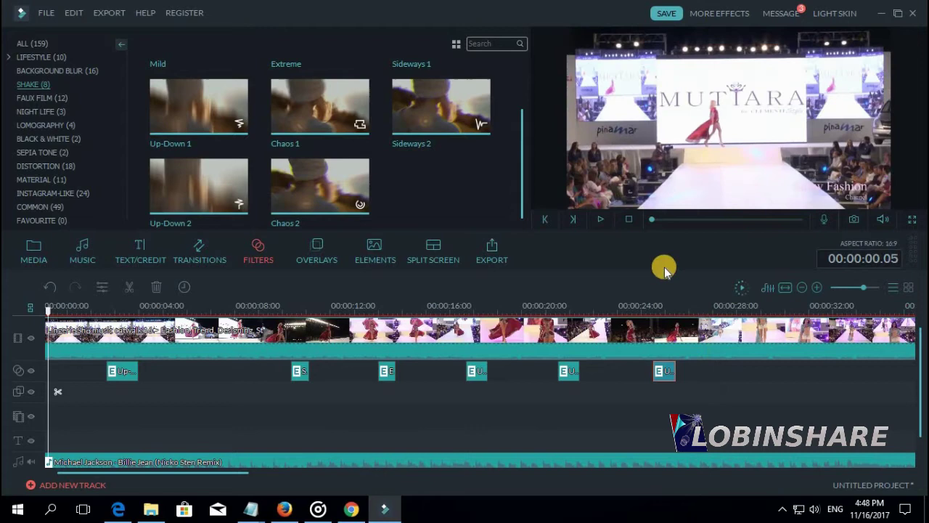
pyautogui.click(601, 218)
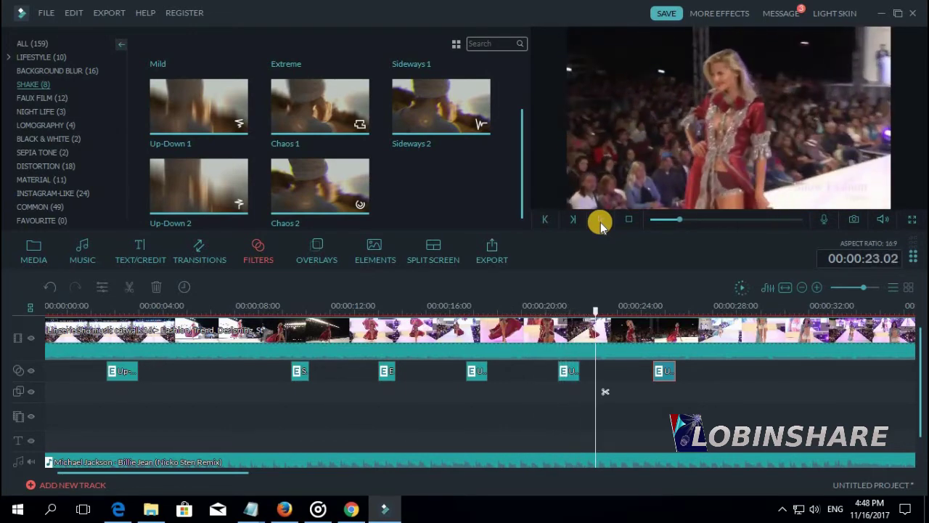
# Raise the shake filter at 00:00:14 to Pos X 7 and Pos Y 7 and apply it
pyautogui.click(388, 372)
pyautogui.doubleClick(388, 372)
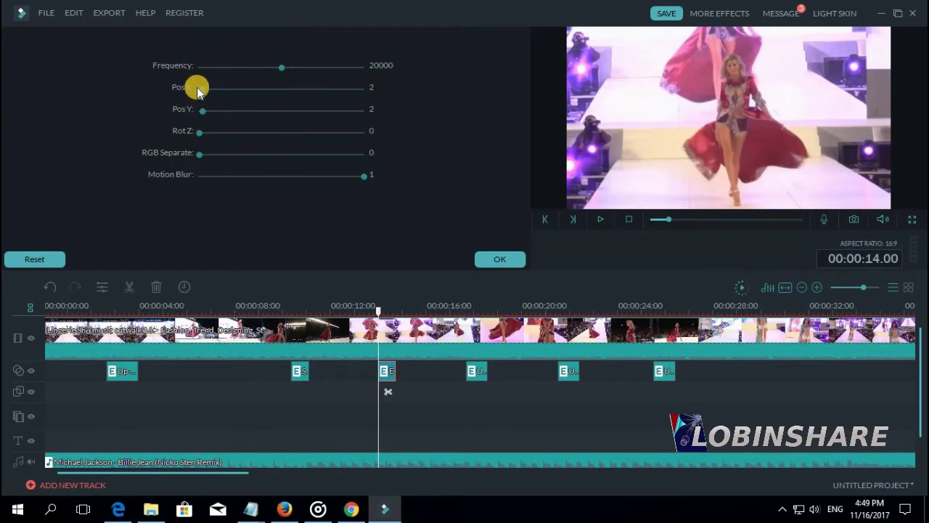
pyautogui.moveTo(202, 91); pyautogui.dragTo(207, 116)
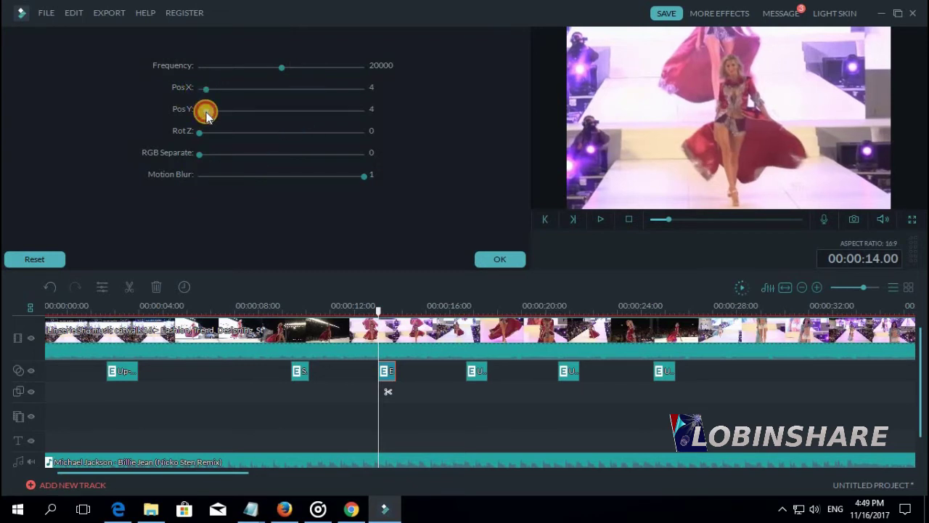
pyautogui.click(495, 260)
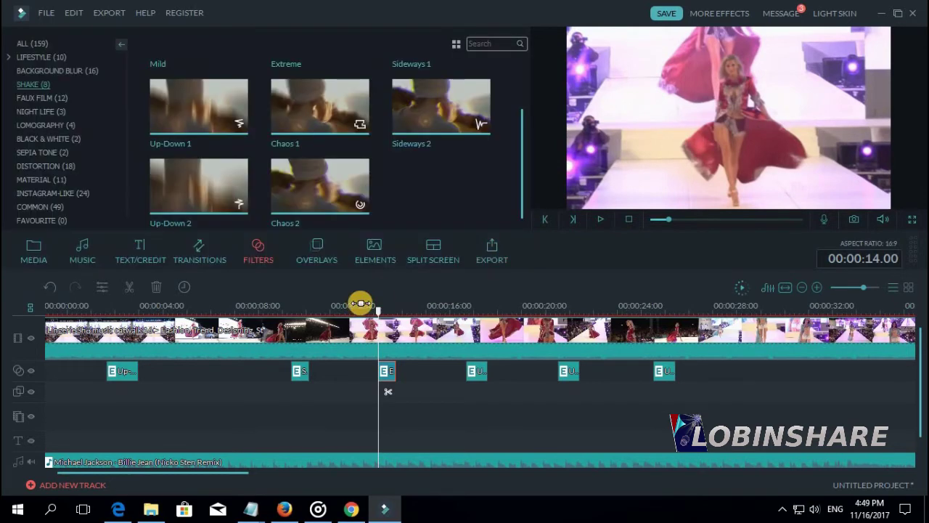
# Preview the strengthened shake filter, then reconfirm its Pos X 7 and Pos Y 7 settings
pyautogui.click(364, 310)
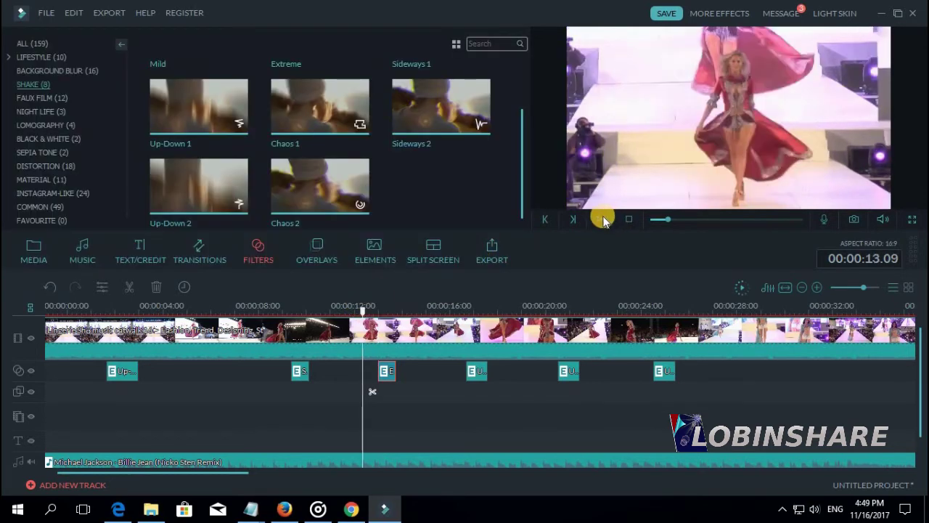
pyautogui.click(602, 219)
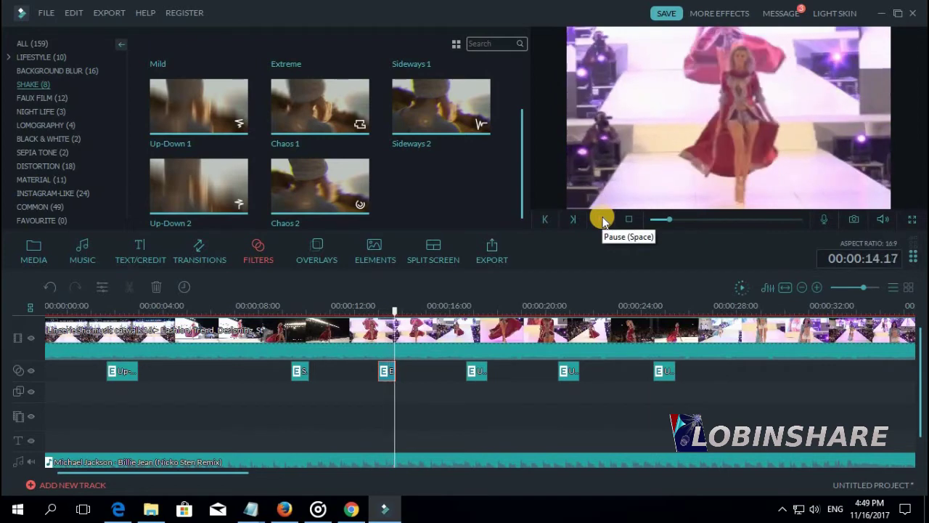
pyautogui.click(602, 219)
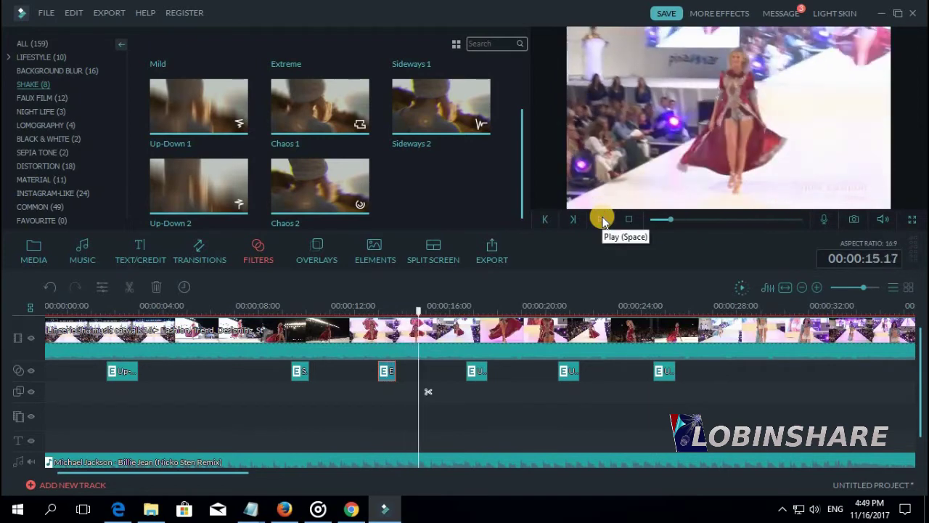
pyautogui.doubleClick(387, 368)
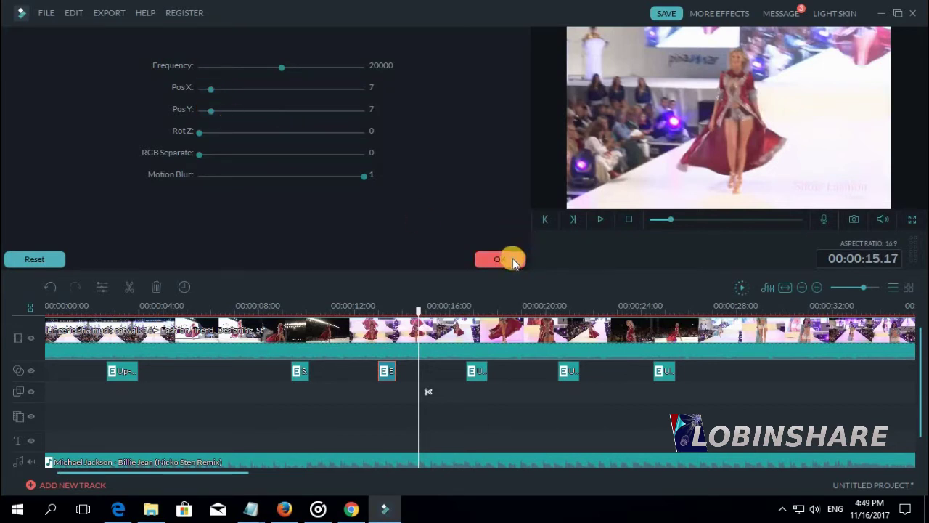
pyautogui.click(497, 259)
pyautogui.click(361, 308)
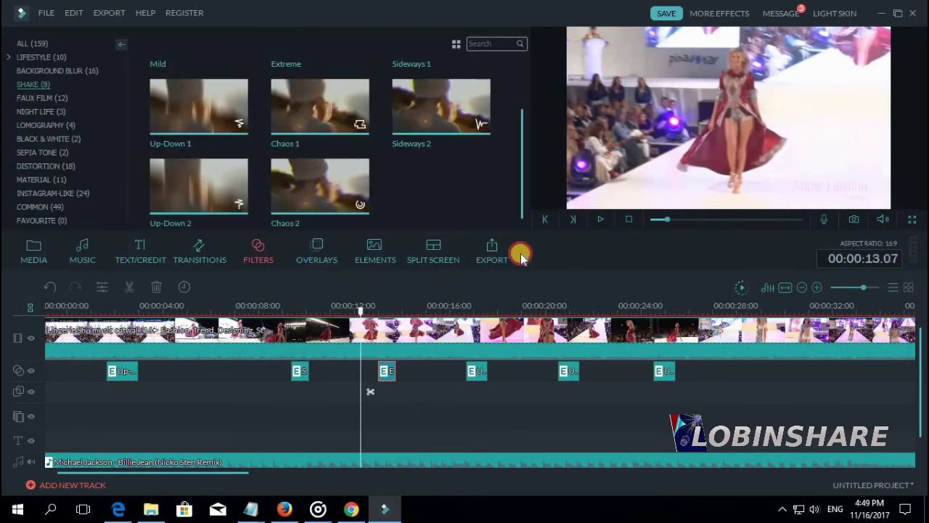
pyautogui.click(601, 218)
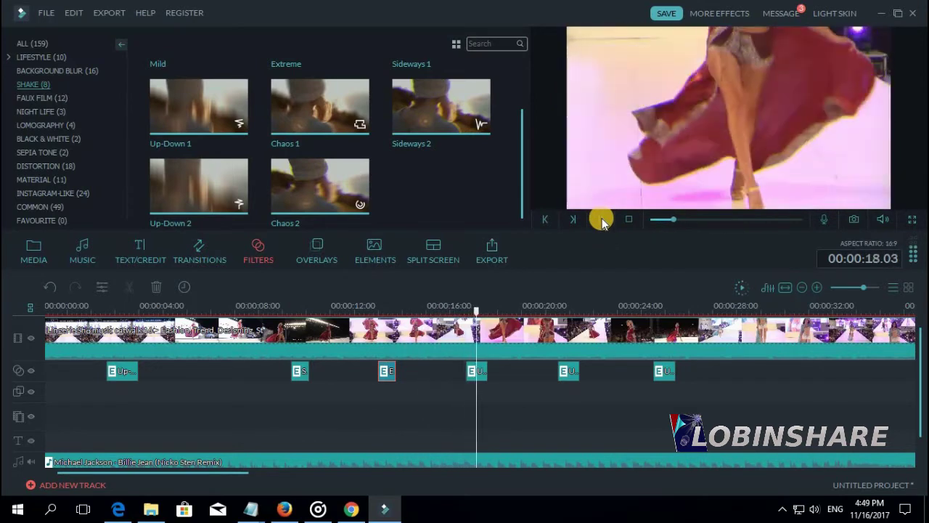
pyautogui.click(601, 218)
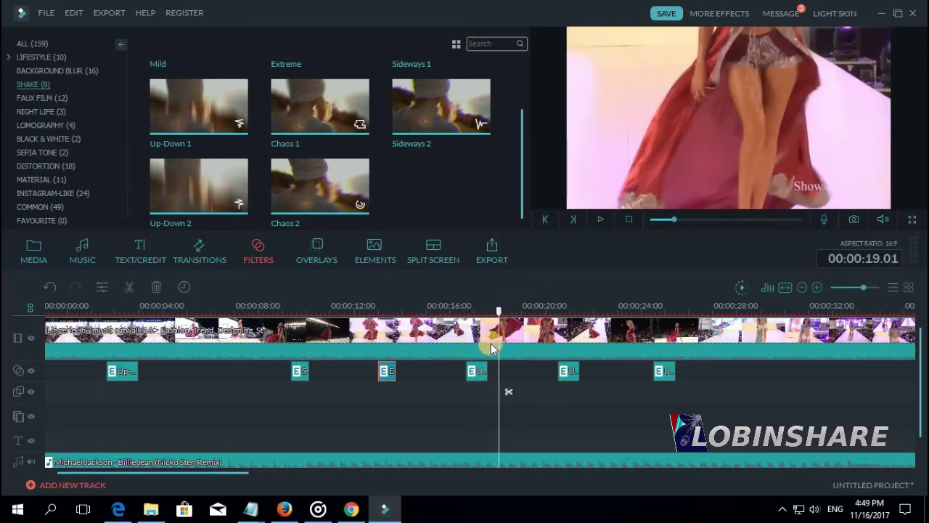
pyautogui.doubleClick(476, 371)
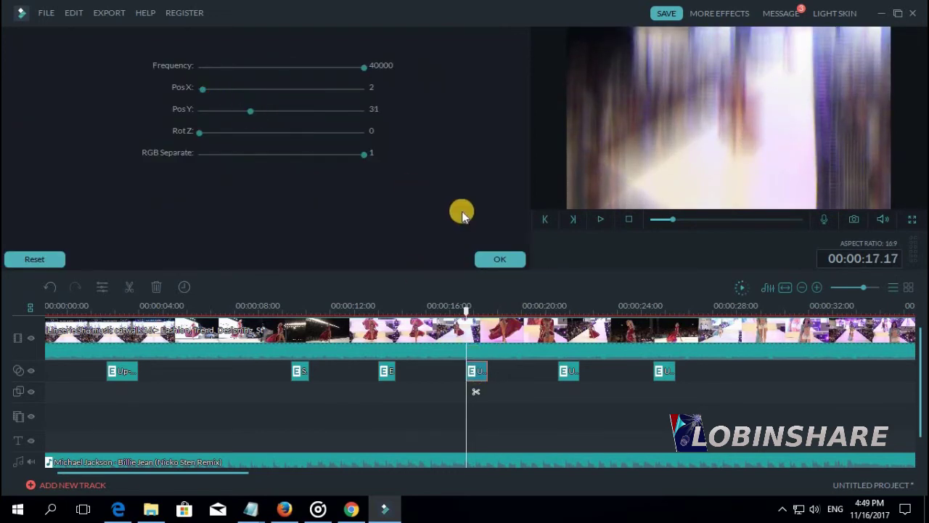
pyautogui.click(450, 307)
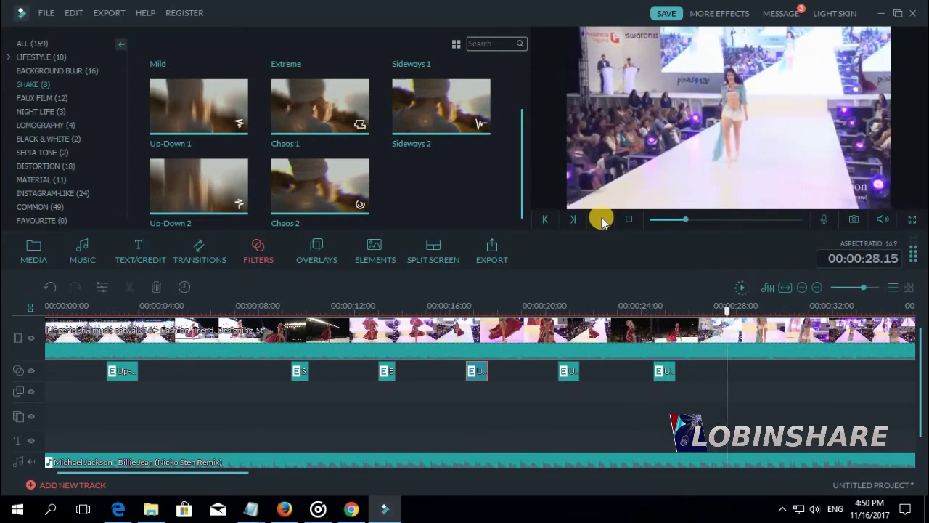
# Place a Chaos 2 shake filter near 00:00:29 and trim it to 00:00:00:24
pyautogui.click(601, 218)
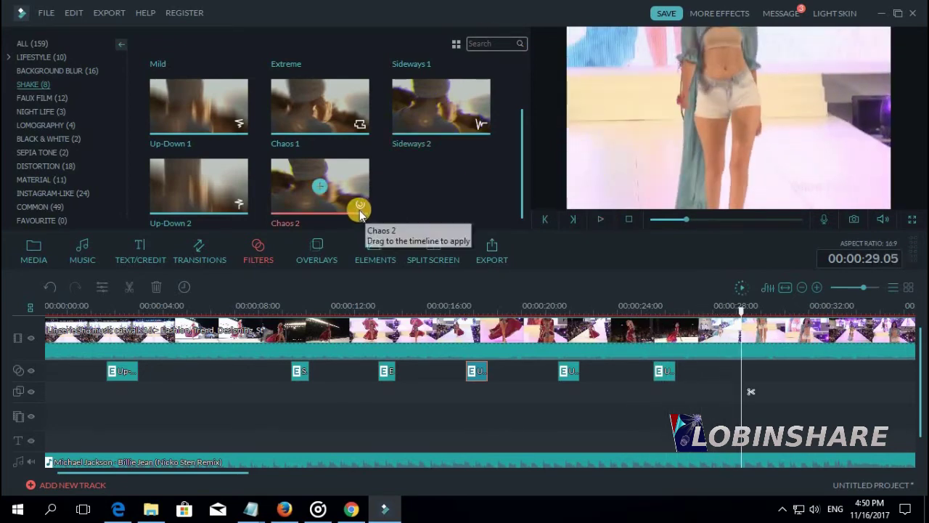
pyautogui.click(351, 173)
pyautogui.moveTo(613, 332); pyautogui.dragTo(747, 364)
pyautogui.moveTo(858, 372); pyautogui.dragTo(727, 308)
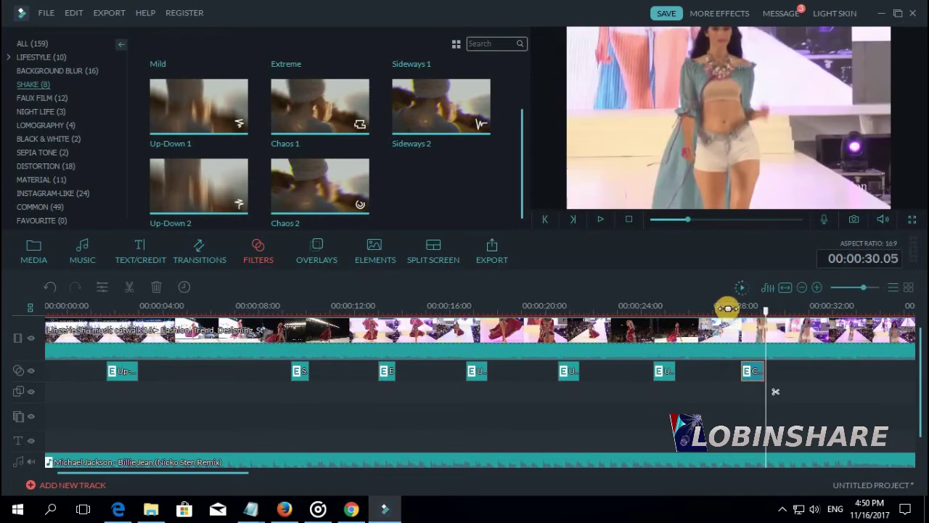
# Play back from 00:00:28 to preview the new Chaos 2 filter
pyautogui.click(723, 310)
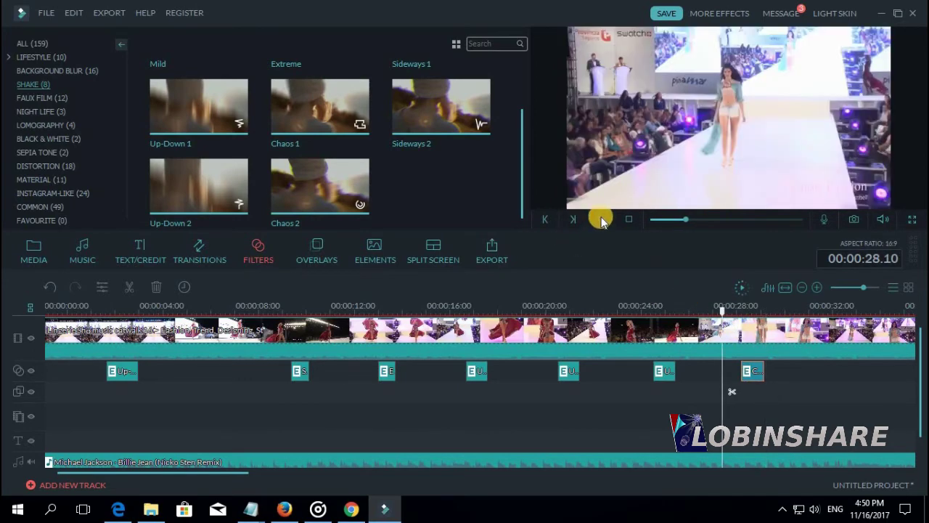
pyautogui.click(601, 219)
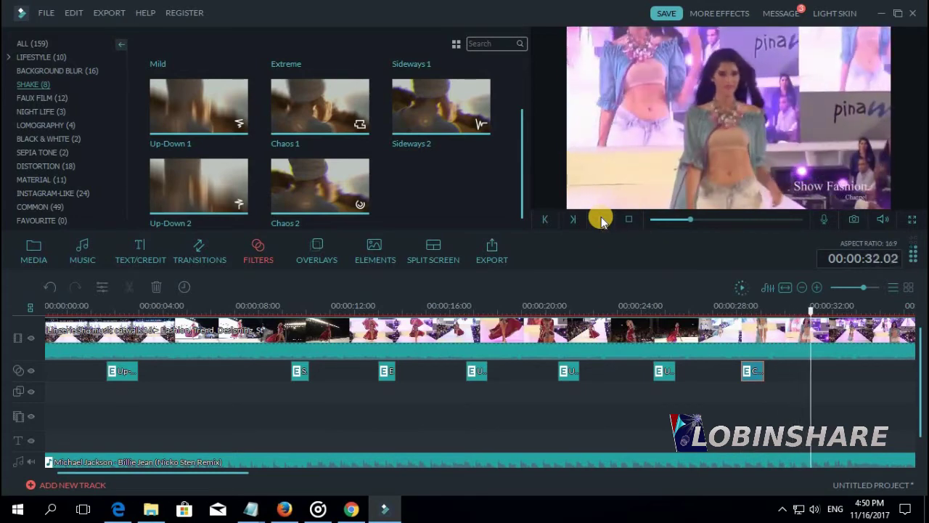
pyautogui.click(601, 219)
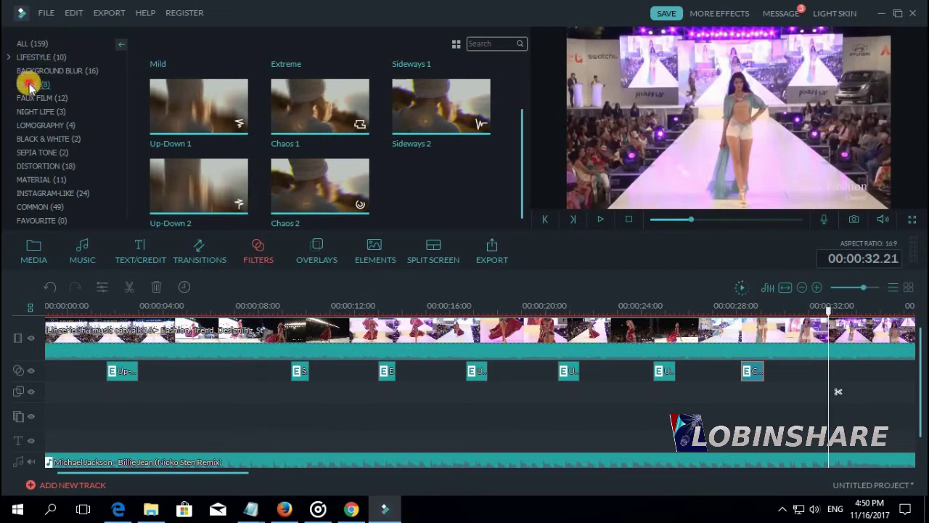
pyautogui.moveTo(522, 147); pyautogui.dragTo(527, 89)
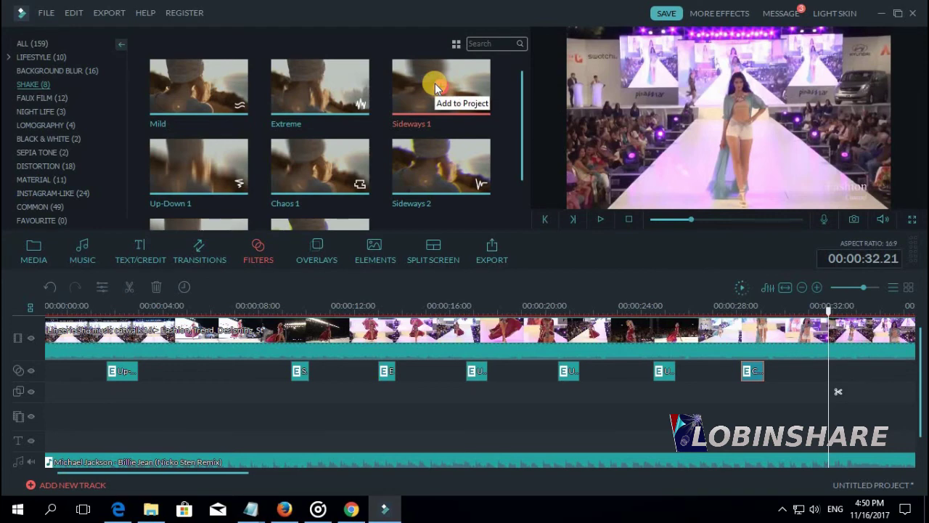
pyautogui.moveTo(435, 88); pyautogui.dragTo(218, 310)
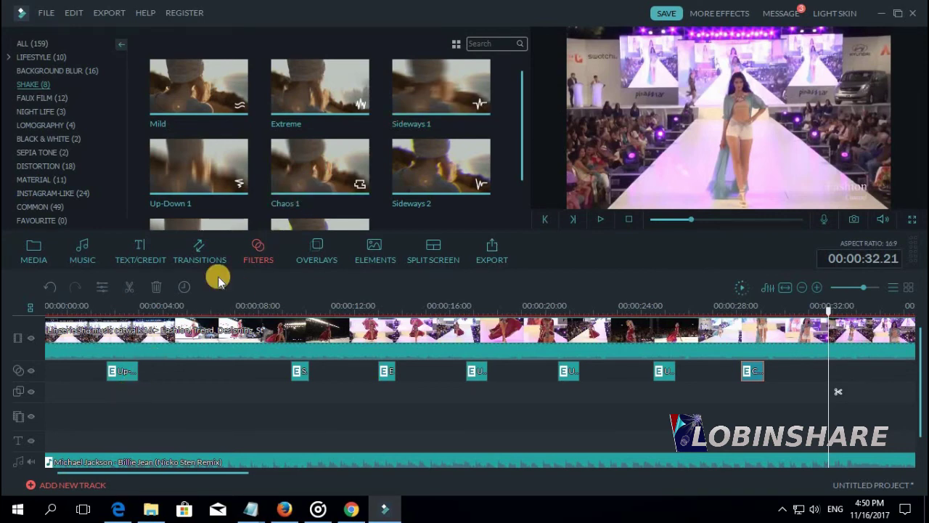
pyautogui.doubleClick(128, 371)
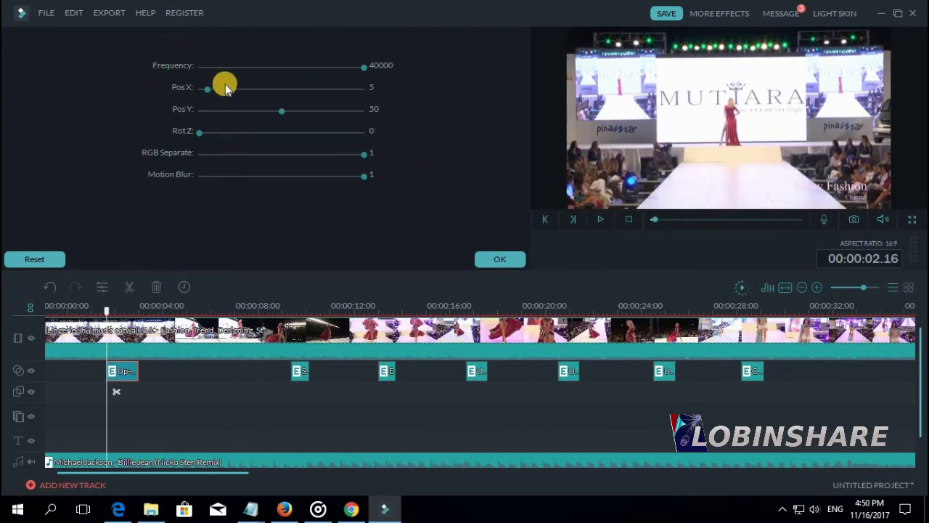
pyautogui.click(498, 259)
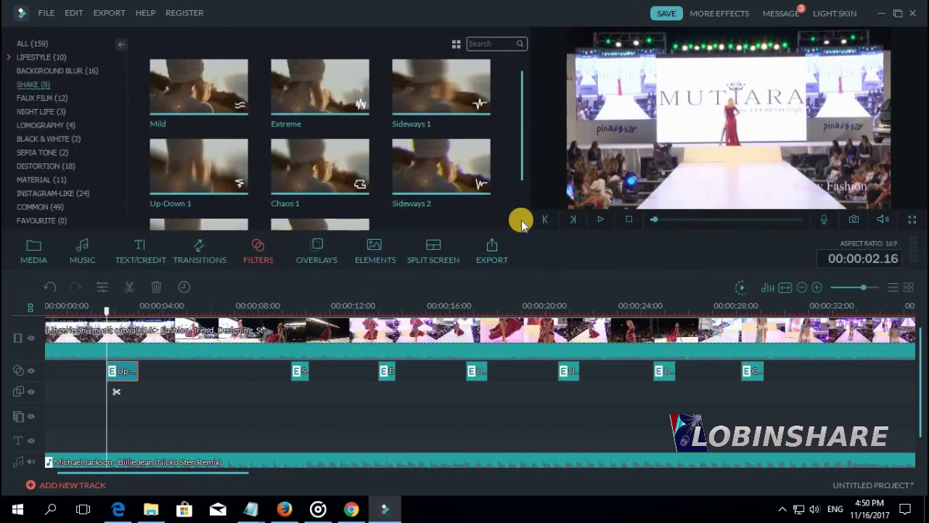